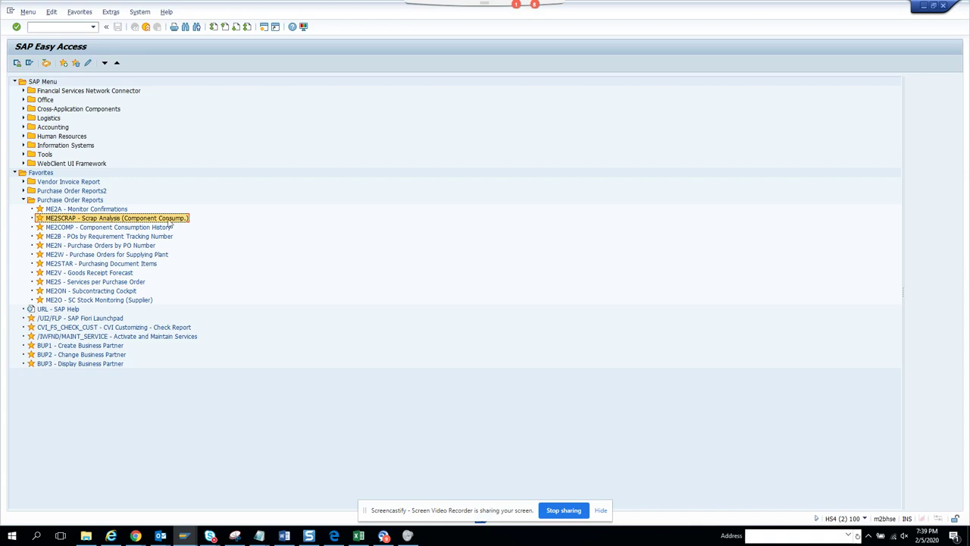
- Run the ME2SCRAP scrap analysis for subcontracting purchase orders without the JAP1 plant restriction
double_click(169, 220)
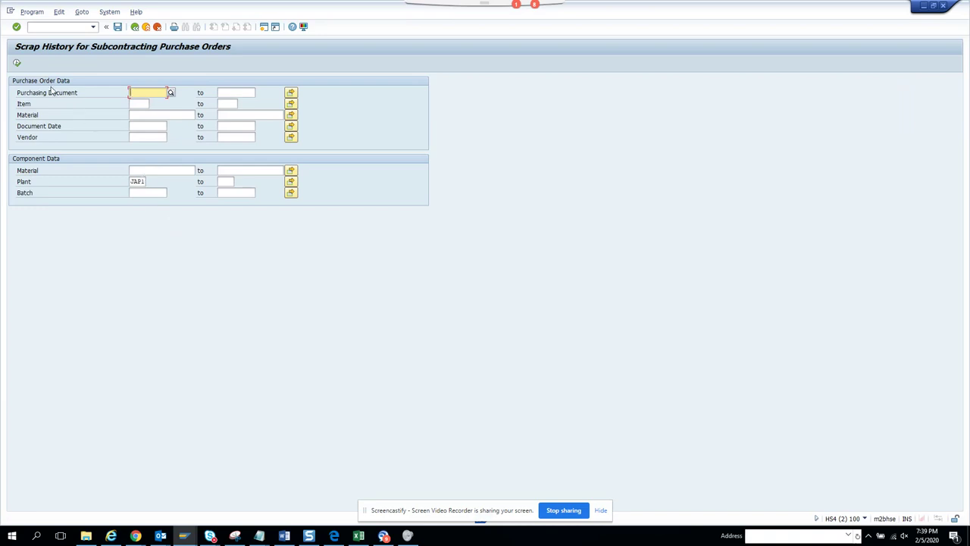
click(16, 63)
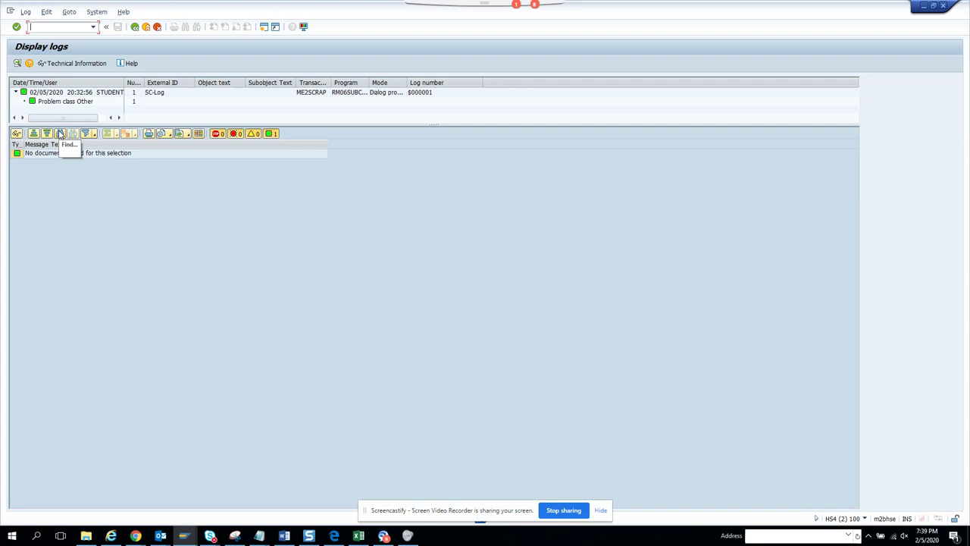
click(135, 27)
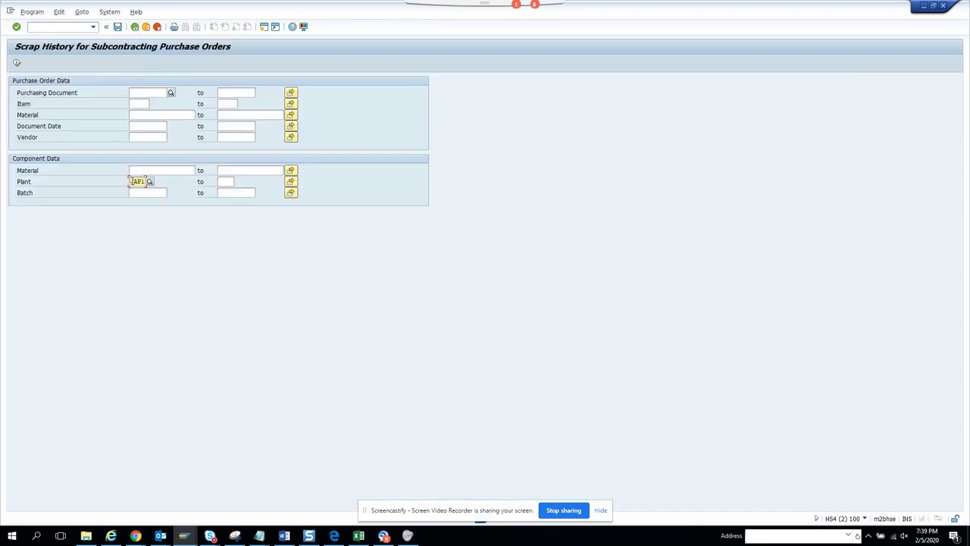
click(17, 66)
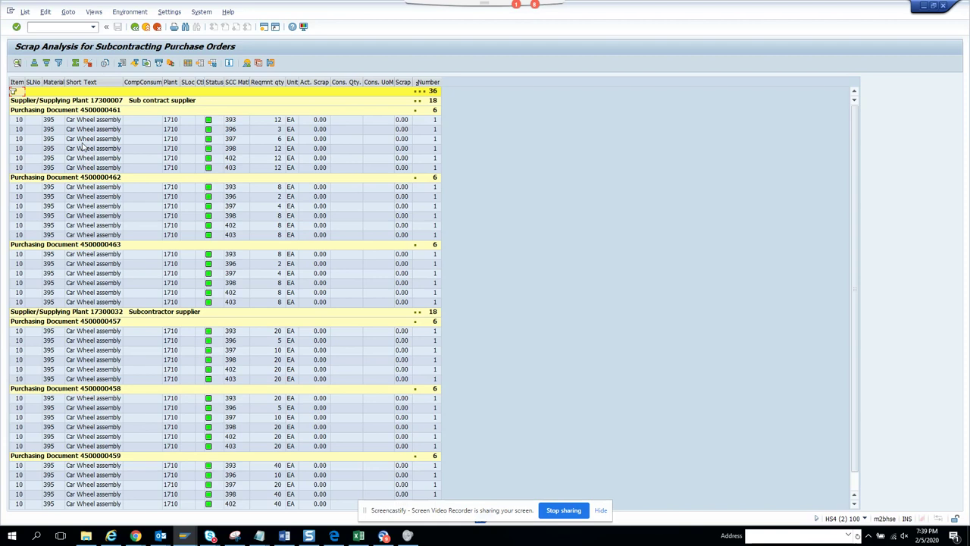
- Open the first purchase order listed under Sub contract supplier from its component 393 line
double_click(83, 141)
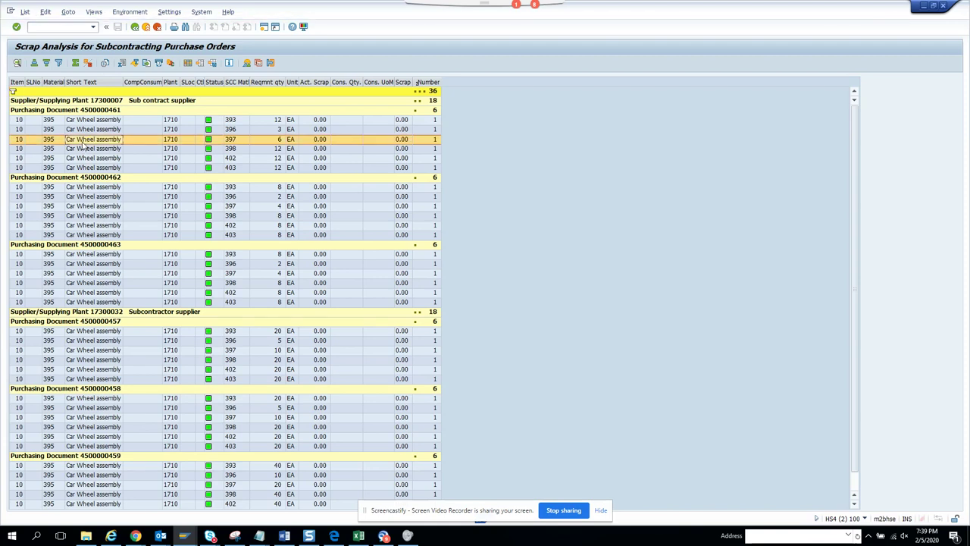
double_click(97, 111)
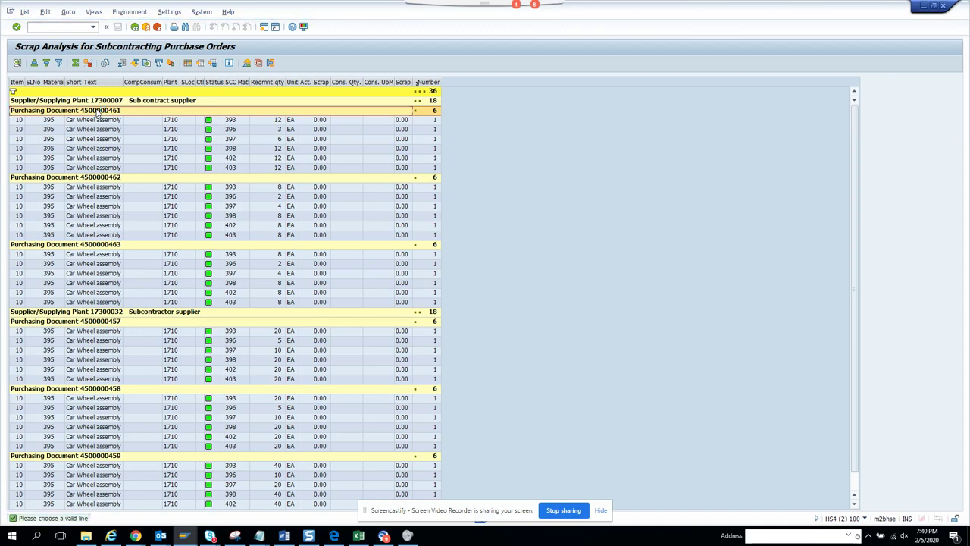
double_click(27, 123)
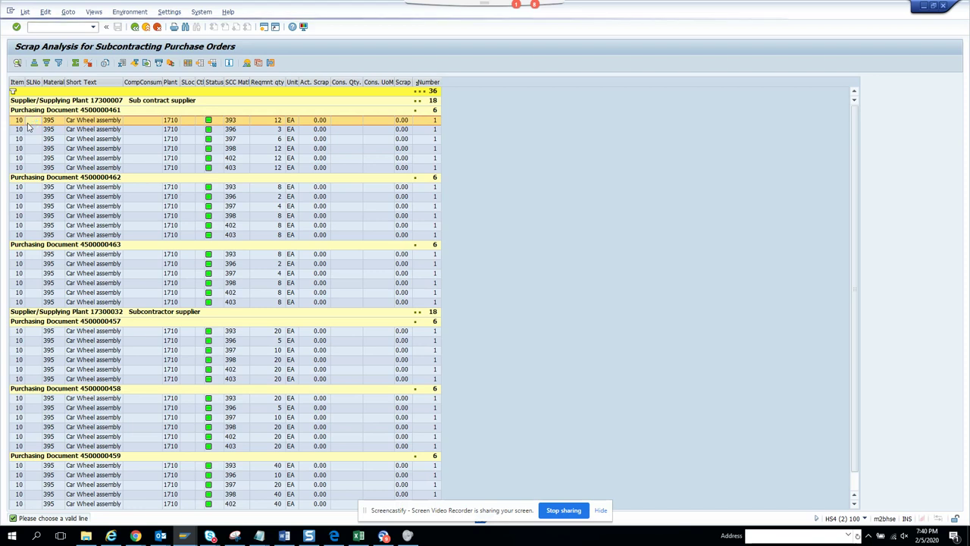
double_click(18, 121)
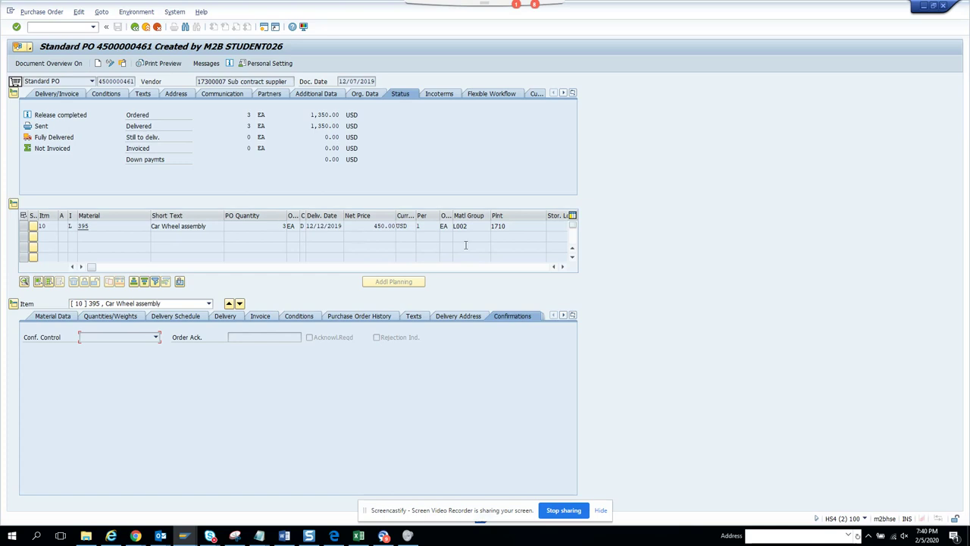
- Examine the Car Wheel assembly line in the item overview, from its short text through to the info record column
drag(211, 225, 77, 229)
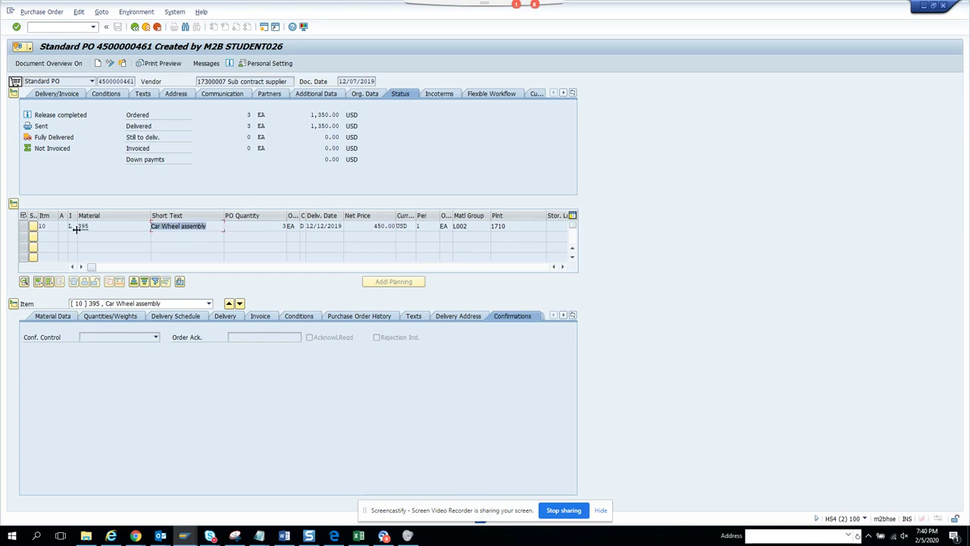
click(562, 267)
click(562, 268)
click(562, 267)
click(562, 267)
click(562, 267)
click(562, 268)
click(562, 267)
click(562, 268)
click(562, 268)
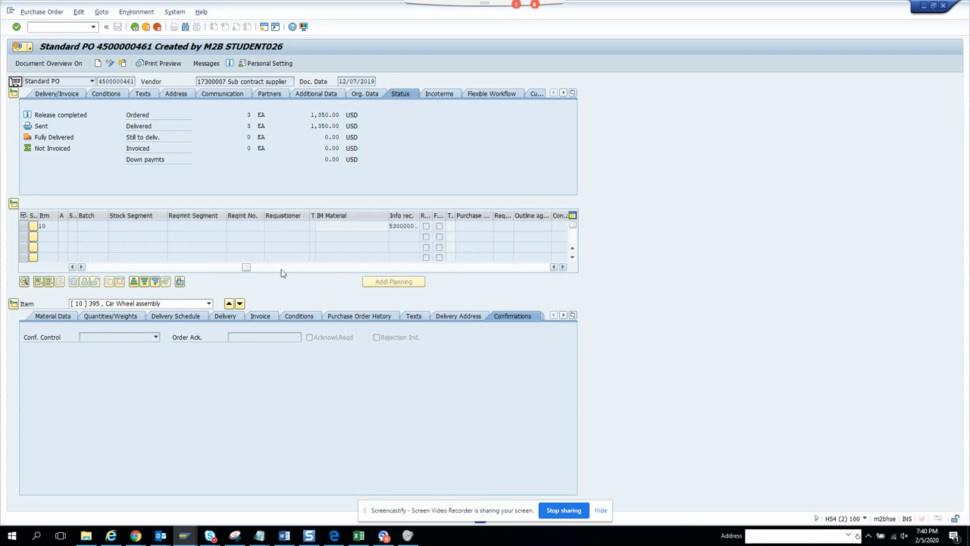
- Review the item's material data, quantities and delivery schedule plus the header's customer data, and return to the scrap analysis list
click(69, 321)
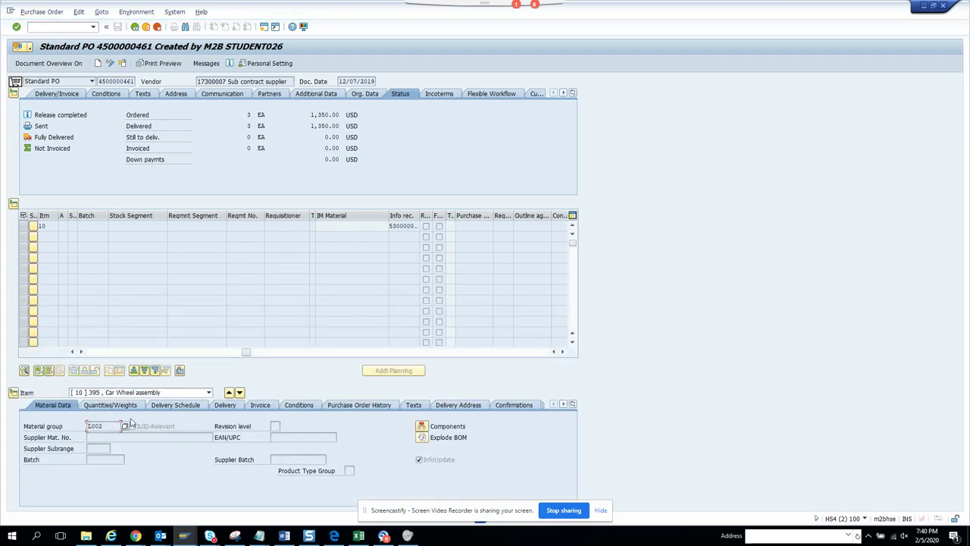
click(128, 406)
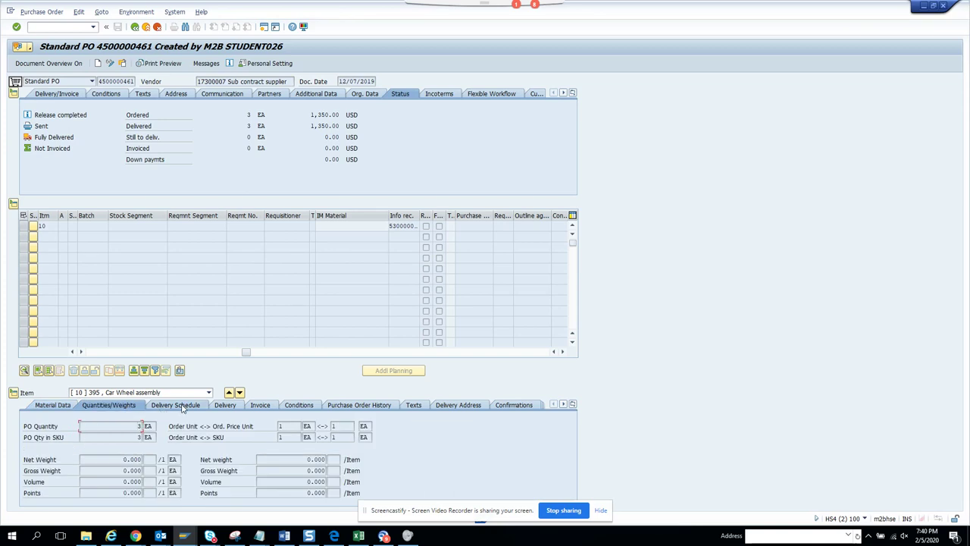
click(182, 408)
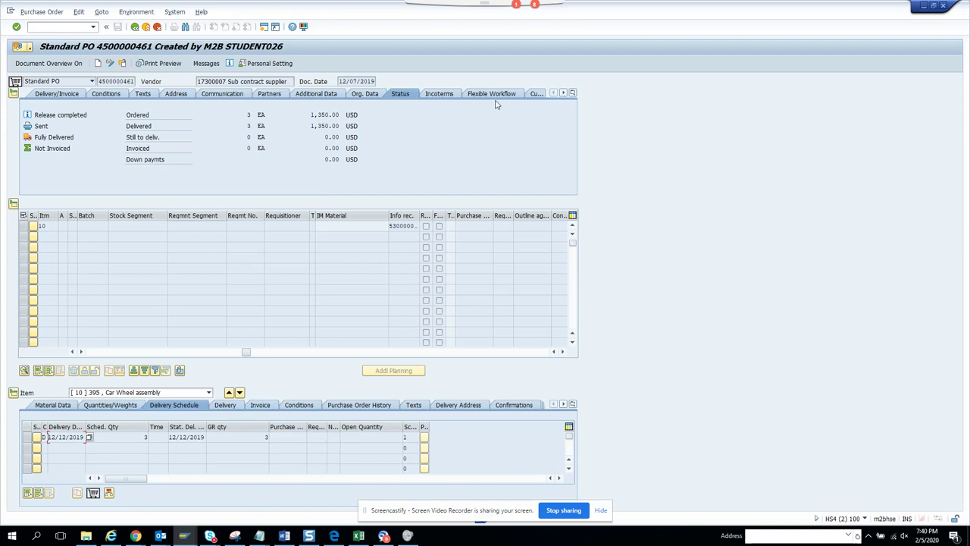
click(536, 94)
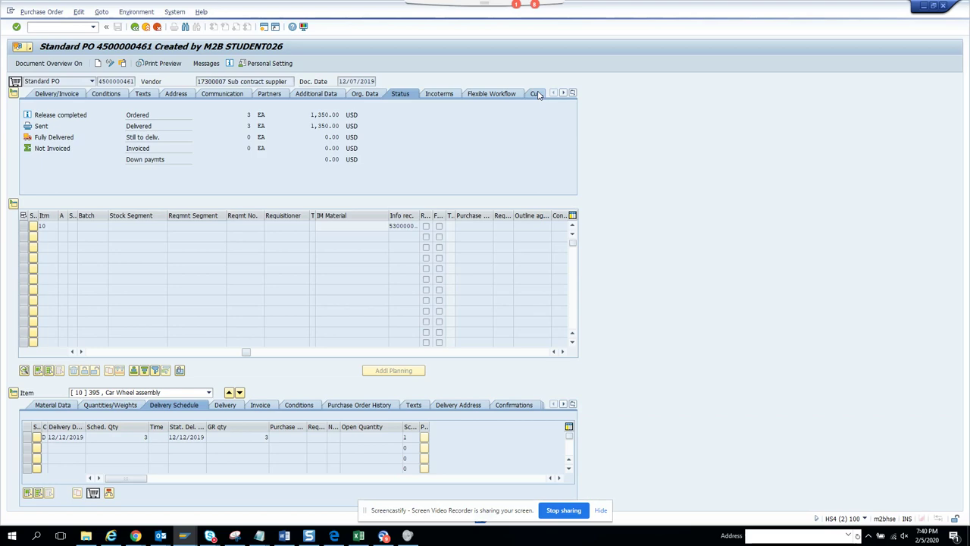
click(137, 29)
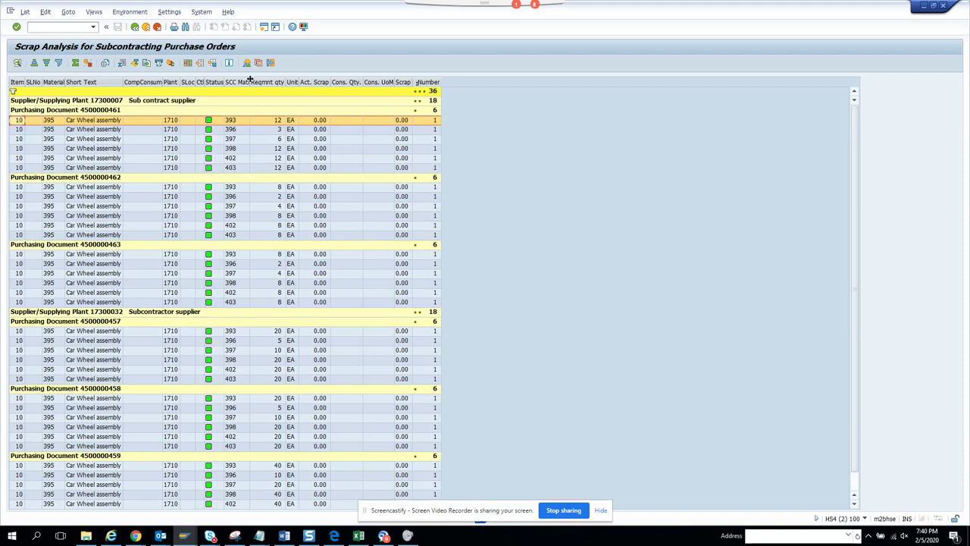
- Widen the SCC Matl No. column and view the first order's purchase order history from its component 396 line
drag(250, 80, 297, 80)
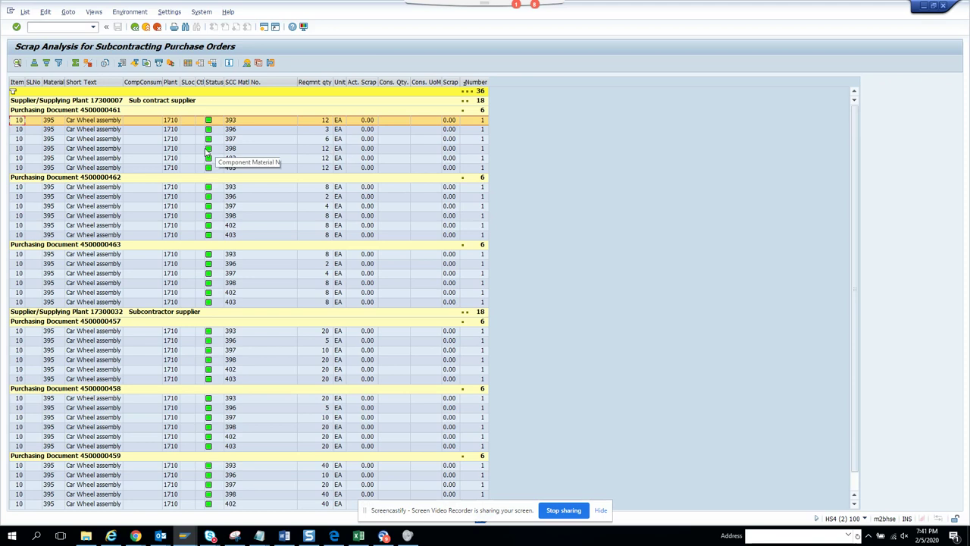
click(16, 130)
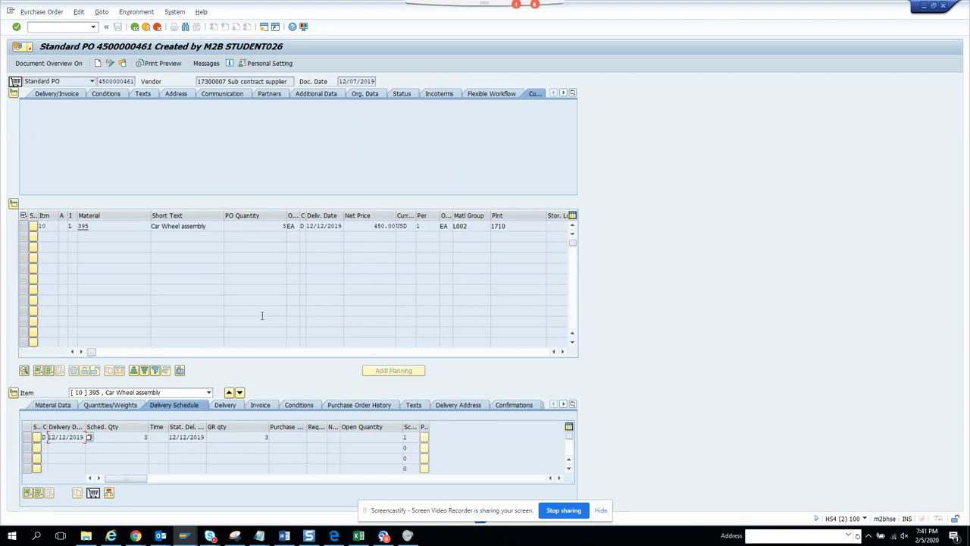
click(354, 407)
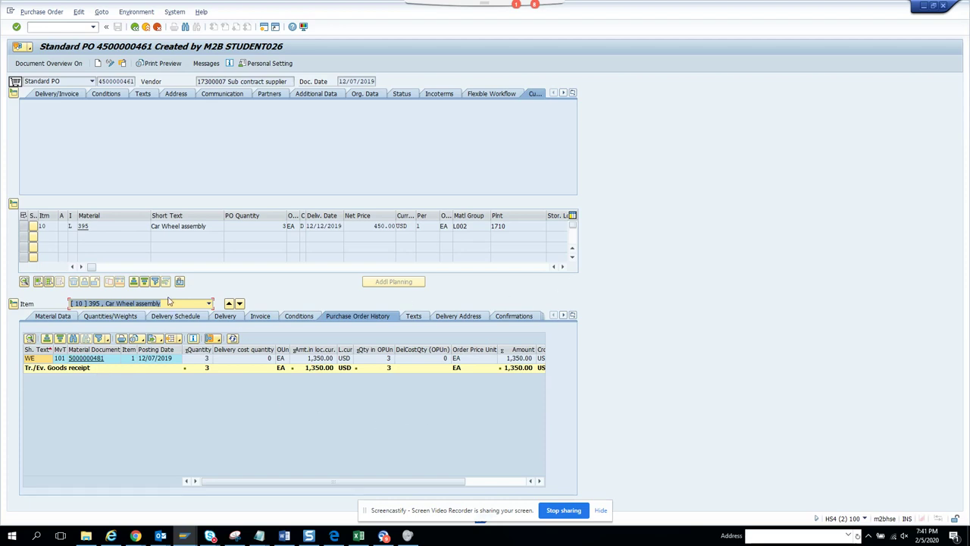
- Examine the remaining item overview columns beyond the requisition and outline agreement fields, and return to the scrap analysis list
click(563, 267)
click(563, 267)
click(563, 267)
click(563, 267)
click(563, 267)
click(563, 266)
click(563, 267)
click(563, 267)
click(563, 267)
click(563, 267)
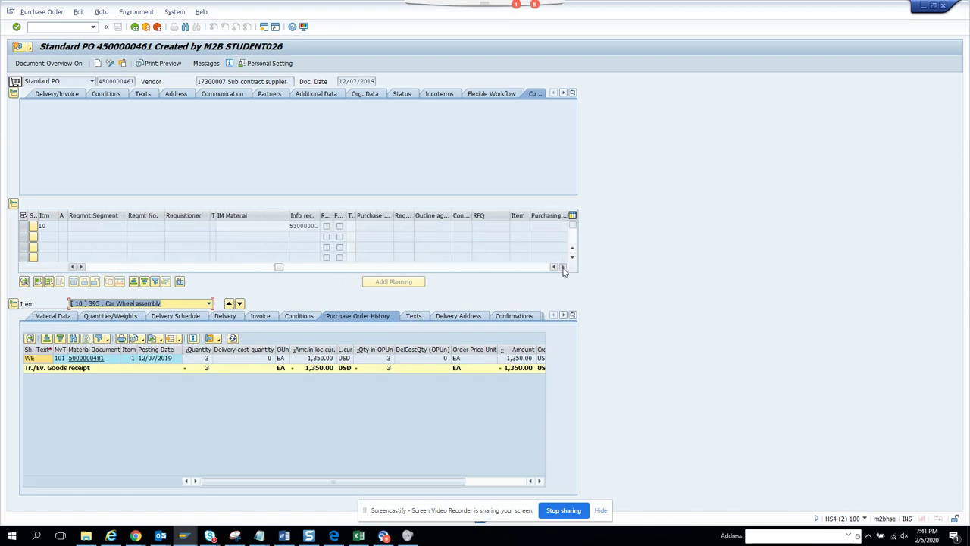
click(563, 267)
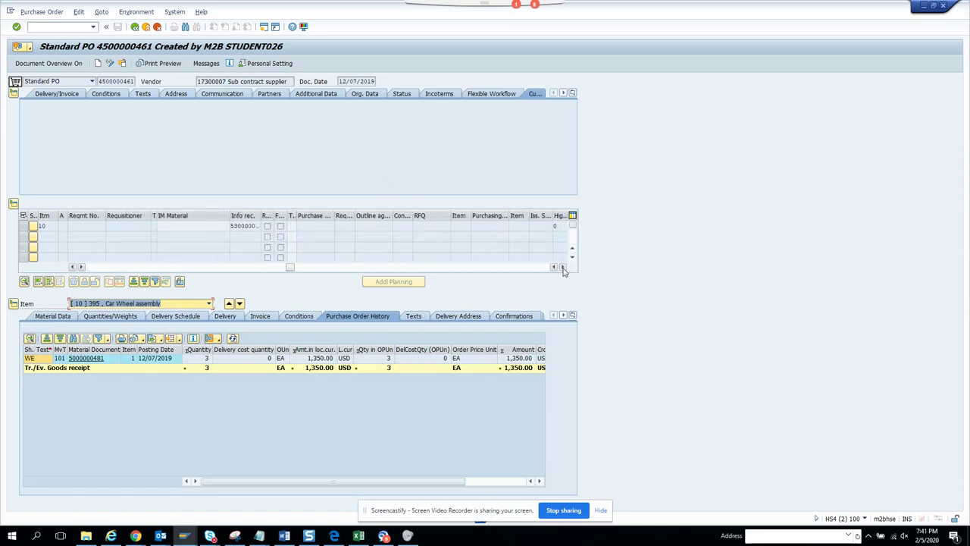
click(135, 28)
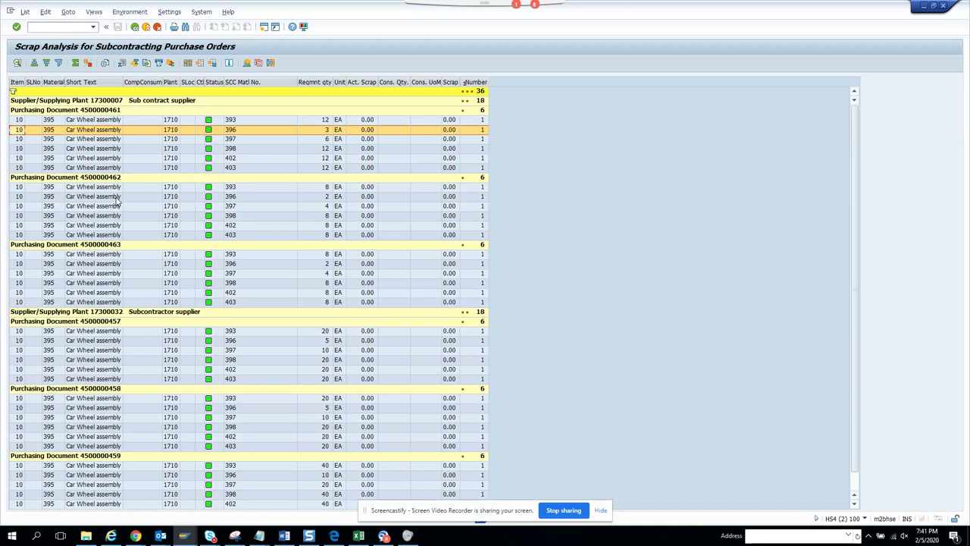
- View the second Sub contract supplier purchase order from its component 398 line, and try to open the report's documentation from the list
click(19, 216)
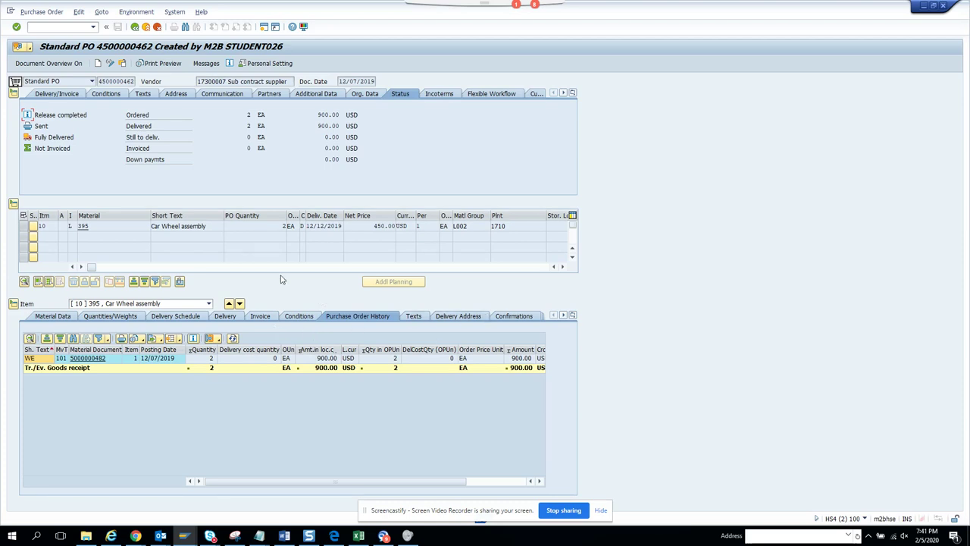
click(135, 28)
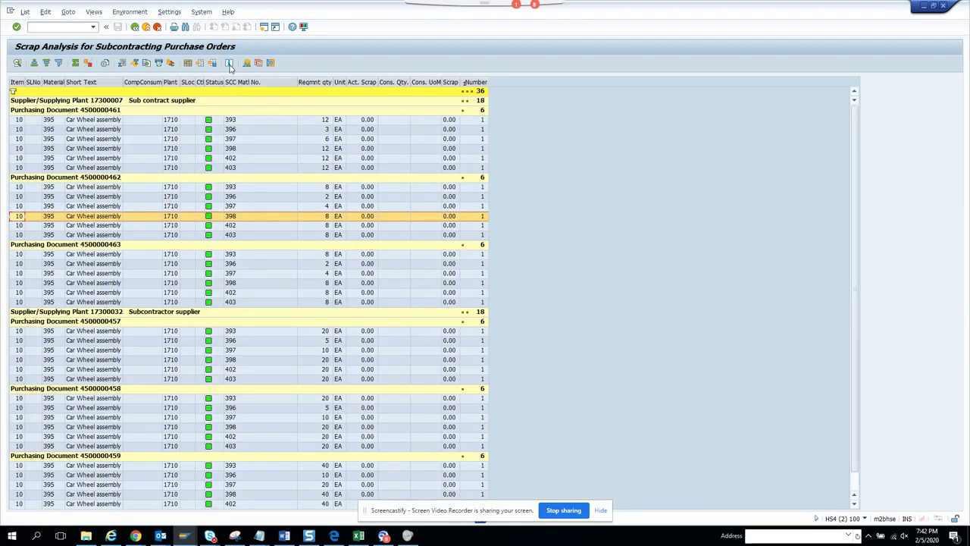
click(229, 64)
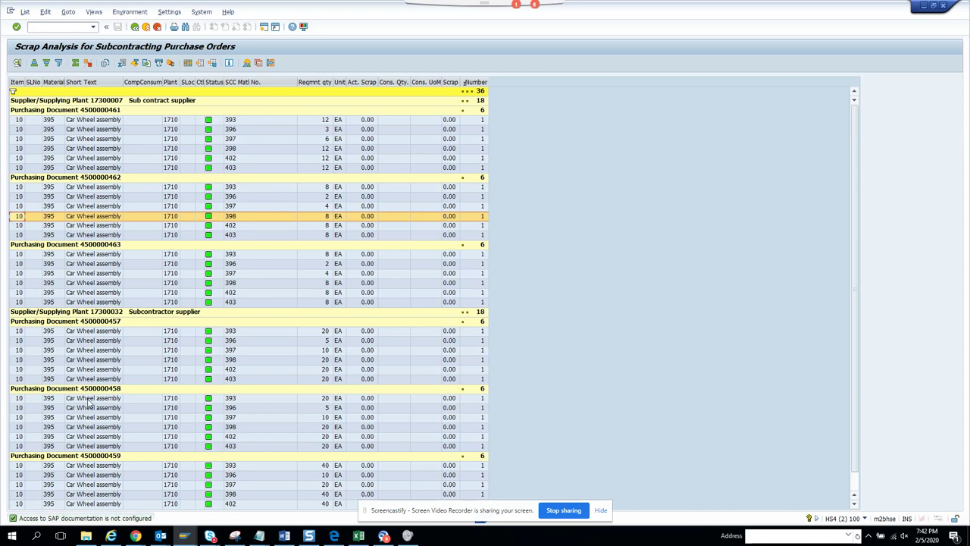
- Open the last visible Subcontractor supplier purchase order from its component 393 line, check the item's net price and return to the list
click(75, 468)
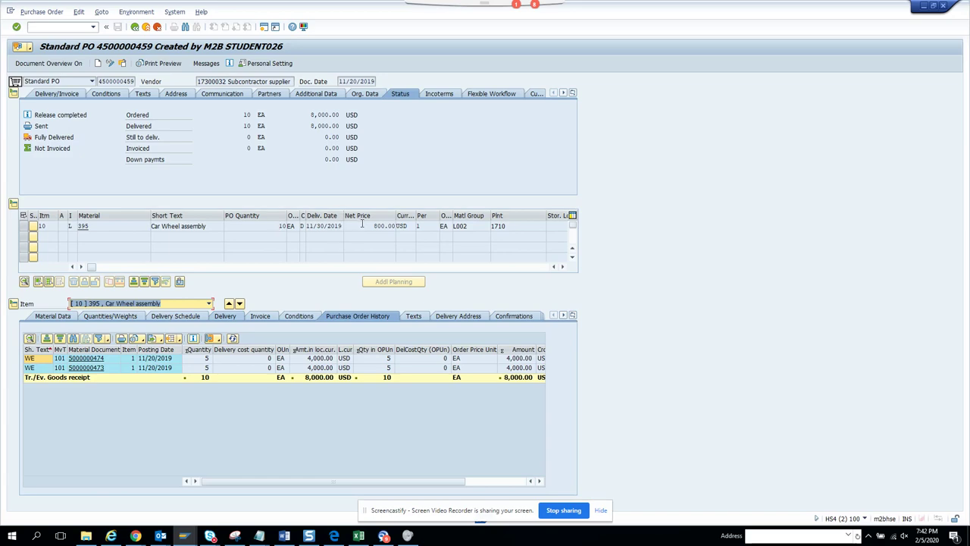
drag(361, 224, 436, 236)
key(Return)
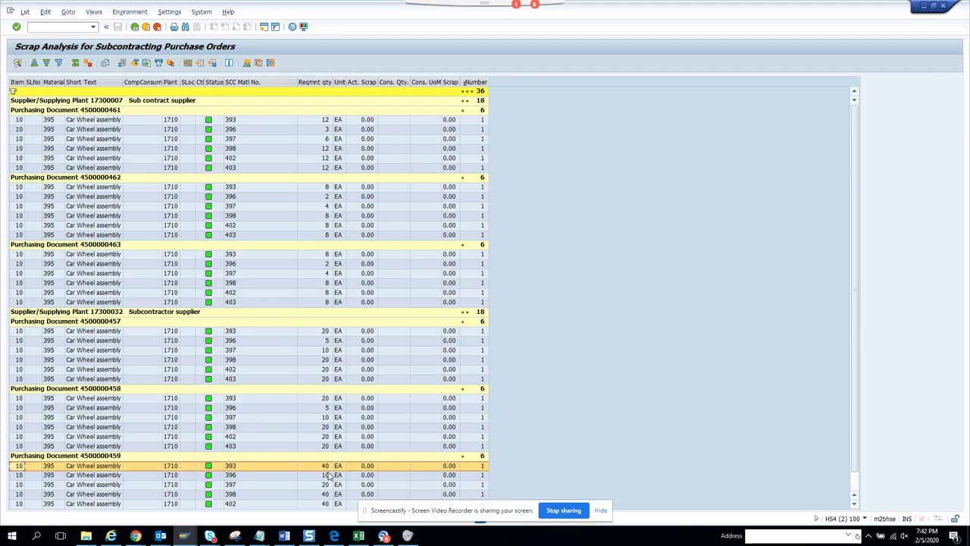
- Display the material master of component 396 in the last visible purchase order and return to the list
key(Down)
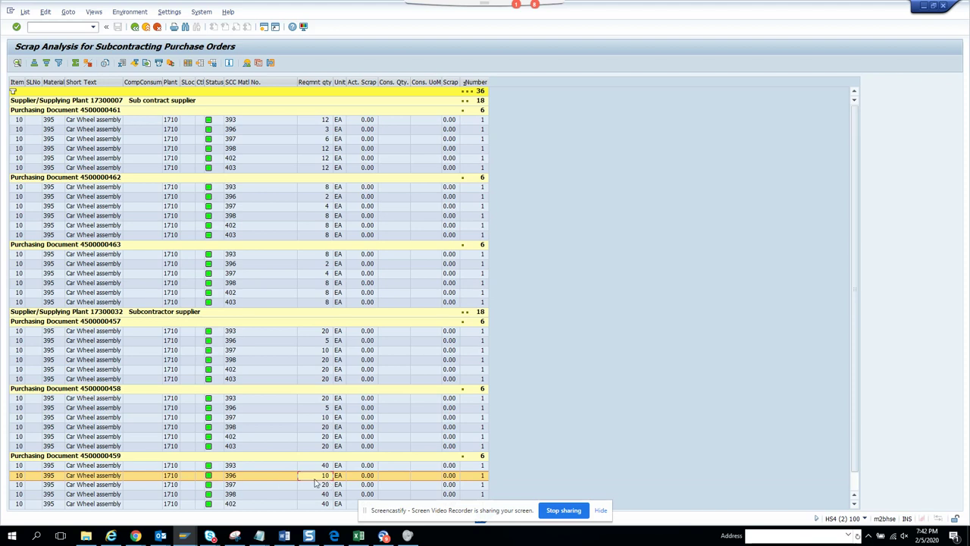
double_click(250, 477)
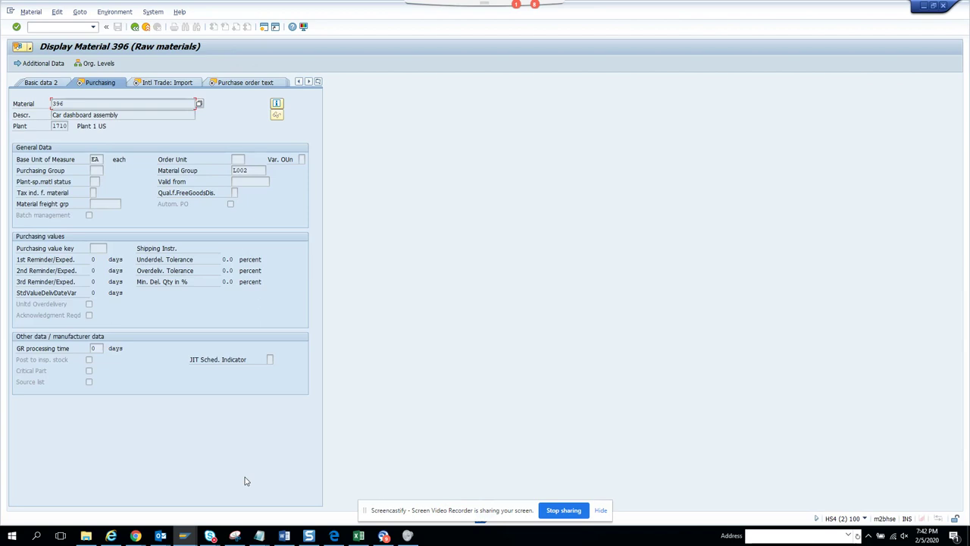
click(134, 27)
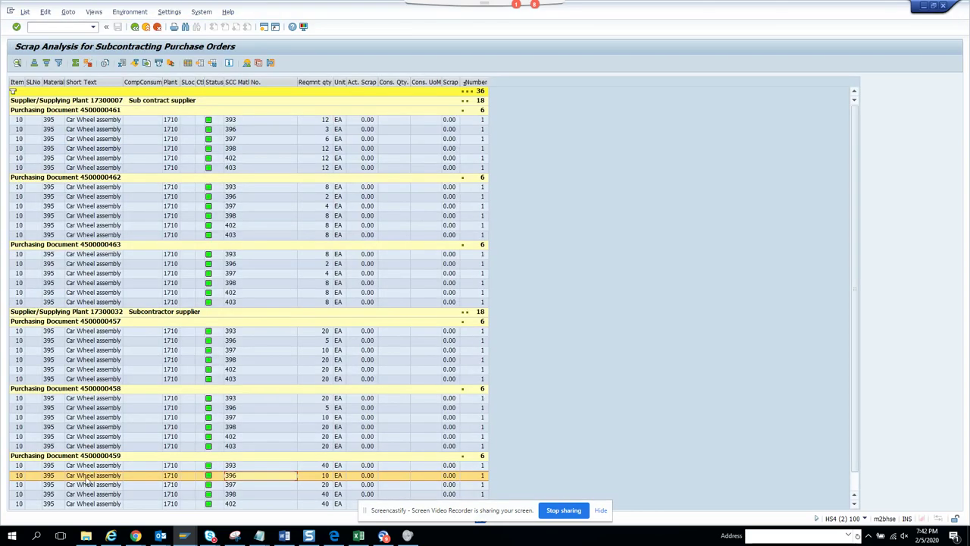
- Display the material masters of assembly 395 and component 396 from the same line, returning to the list after each
double_click(57, 476)
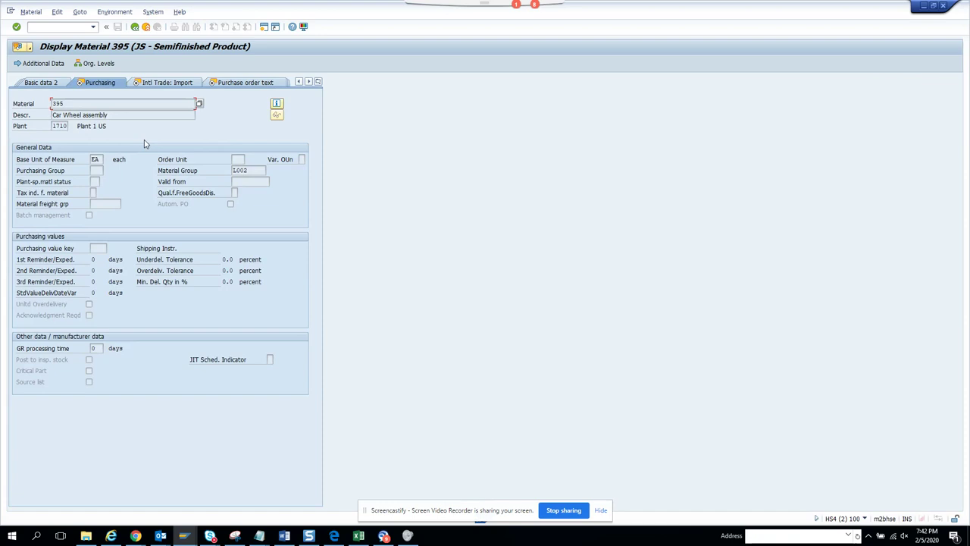
click(134, 26)
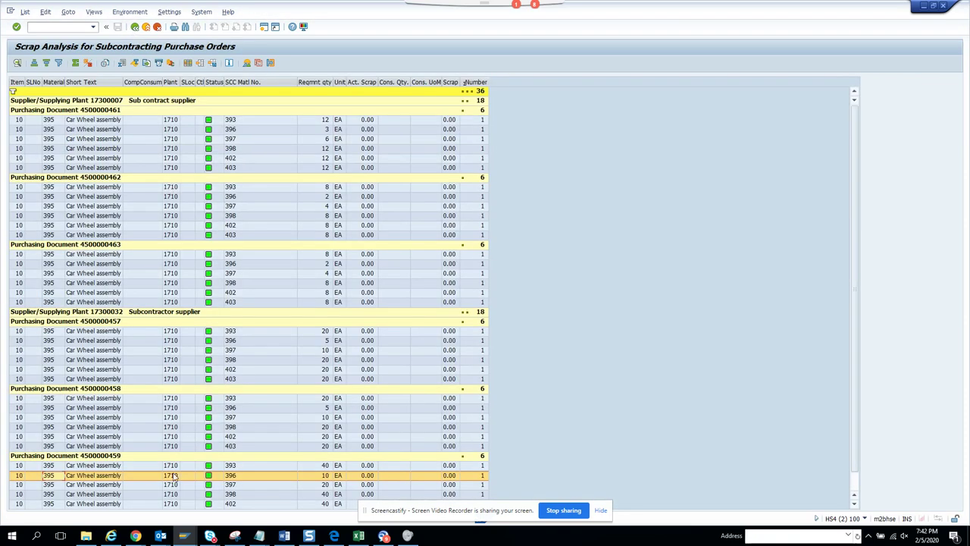
double_click(235, 475)
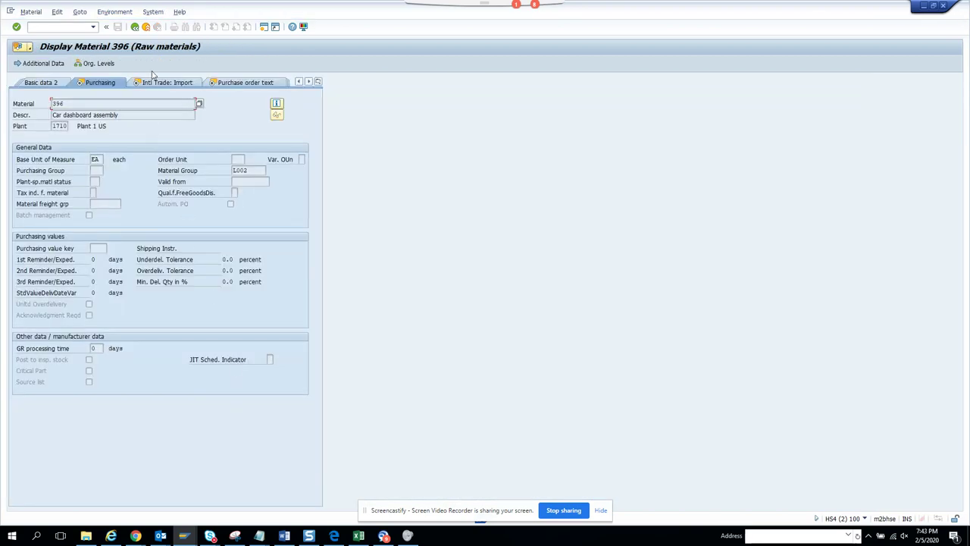
click(134, 27)
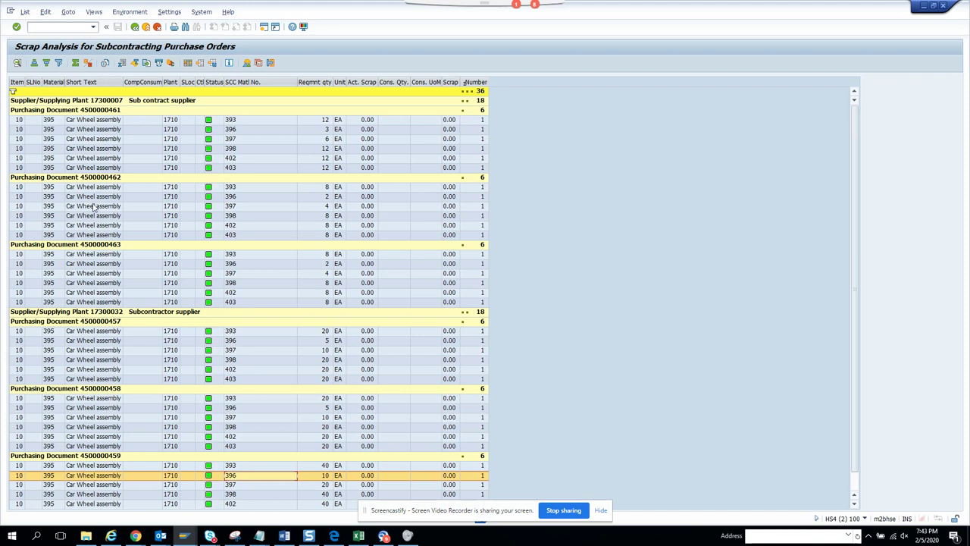
- Reopen the last visible Subcontractor supplier purchase order from the item number on its component 393 line
click(51, 466)
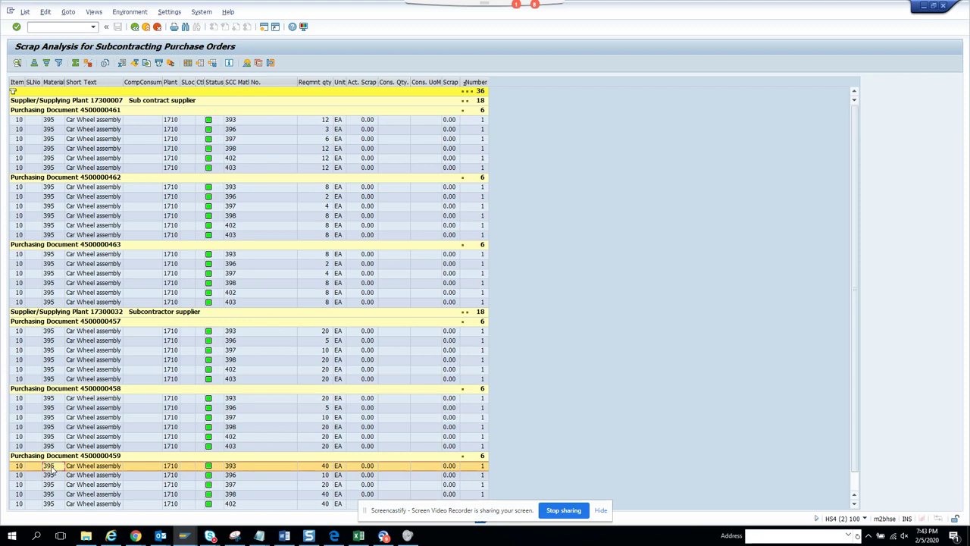
double_click(21, 465)
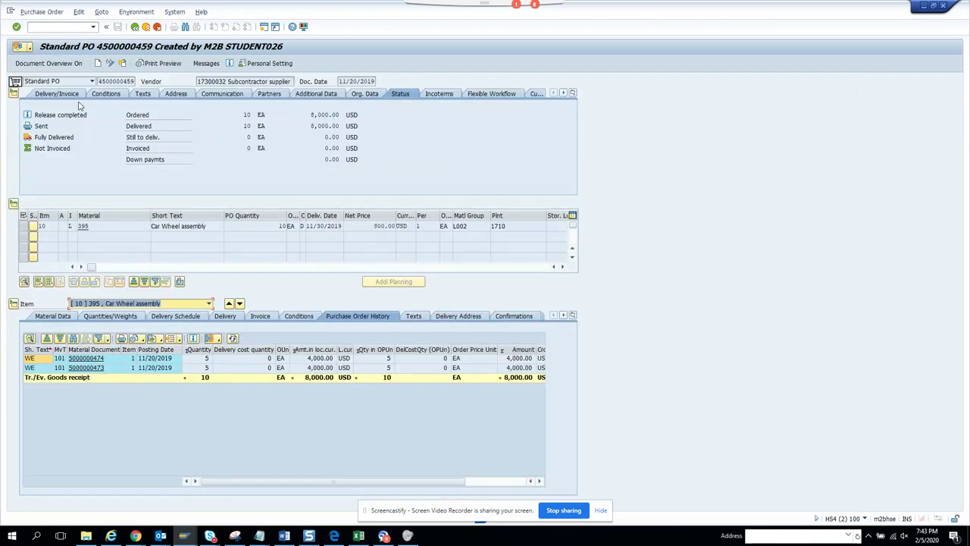
- Return to the scrap analysis list and open the first Subcontractor supplier purchase order from the item number on its component 396 line
click(135, 27)
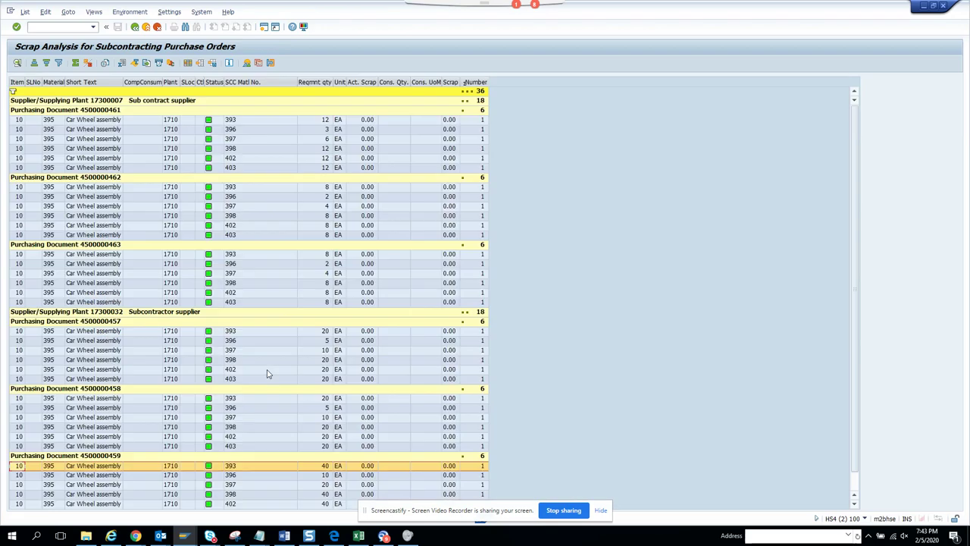
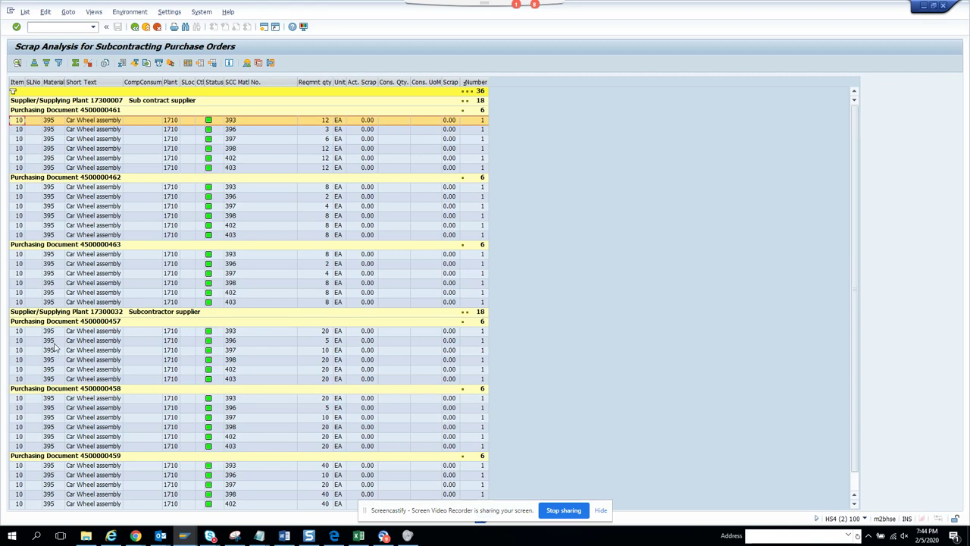
click(53, 341)
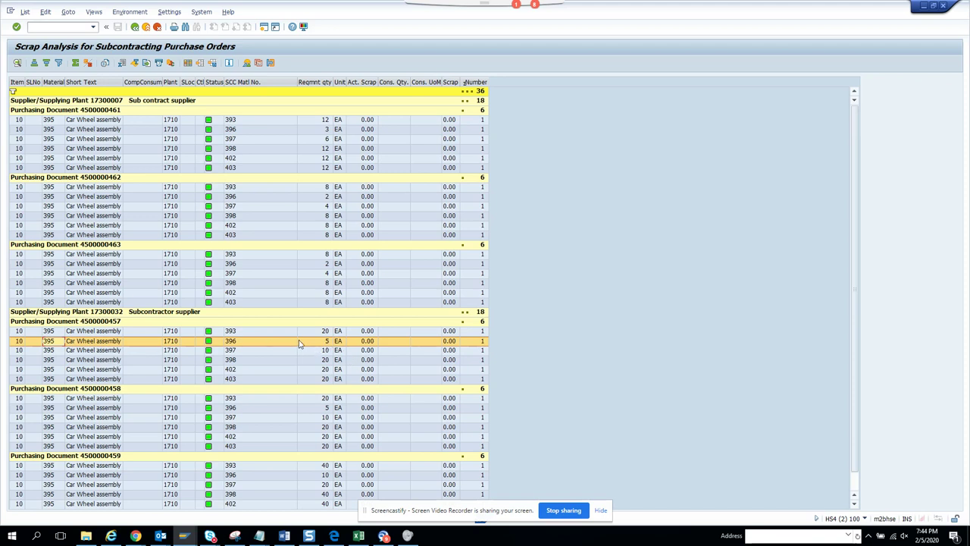
click(327, 343)
double_click(18, 342)
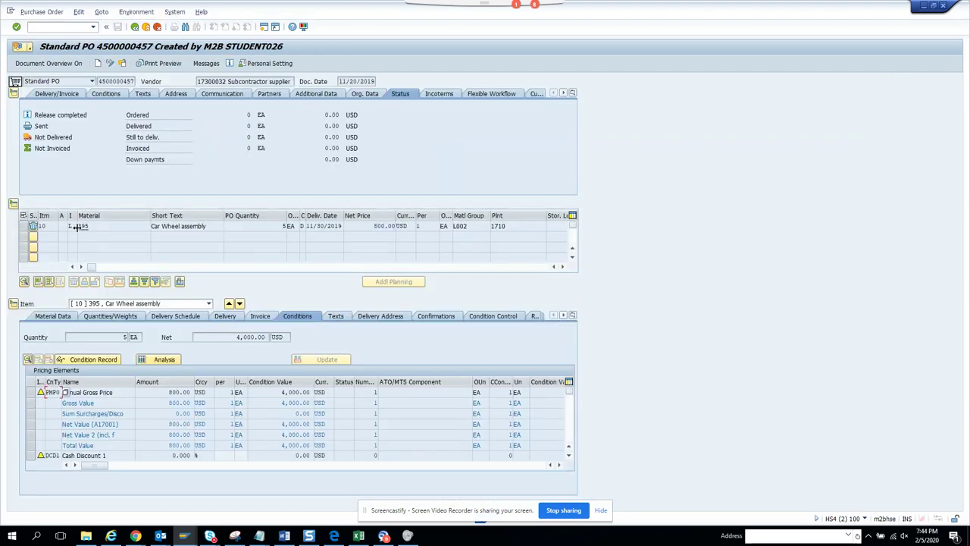
- Display the material master of assembly 395 from the purchase order item, then go back to the scrap analysis list
double_click(85, 227)
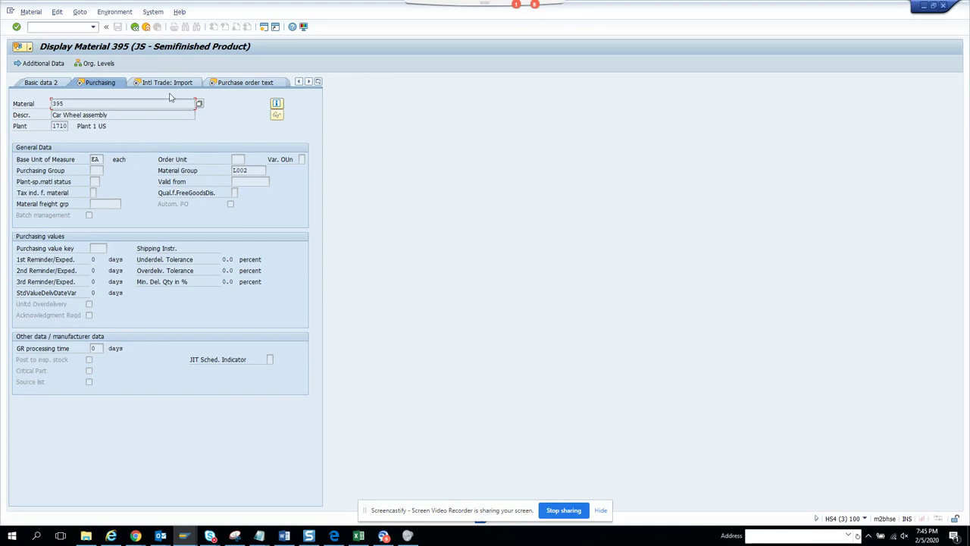
click(135, 26)
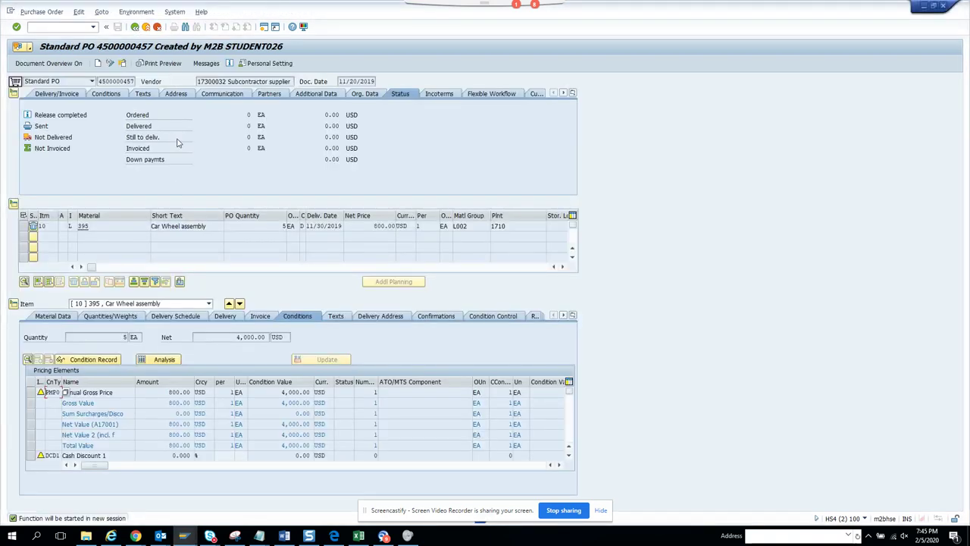
click(135, 27)
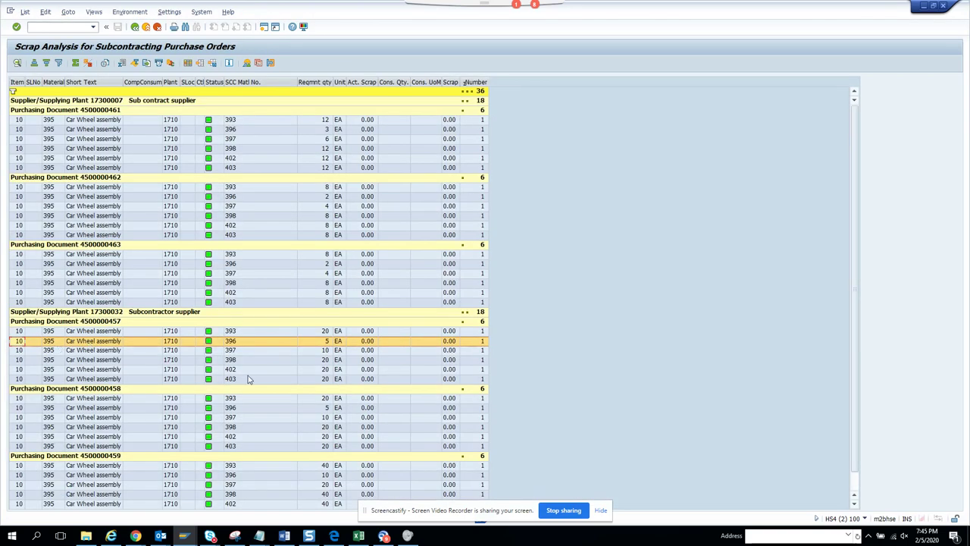
- Display assembly 395's material master from the component 397 line of the first Subcontractor supplier order and confirm its organizational level as plant 1710
click(244, 333)
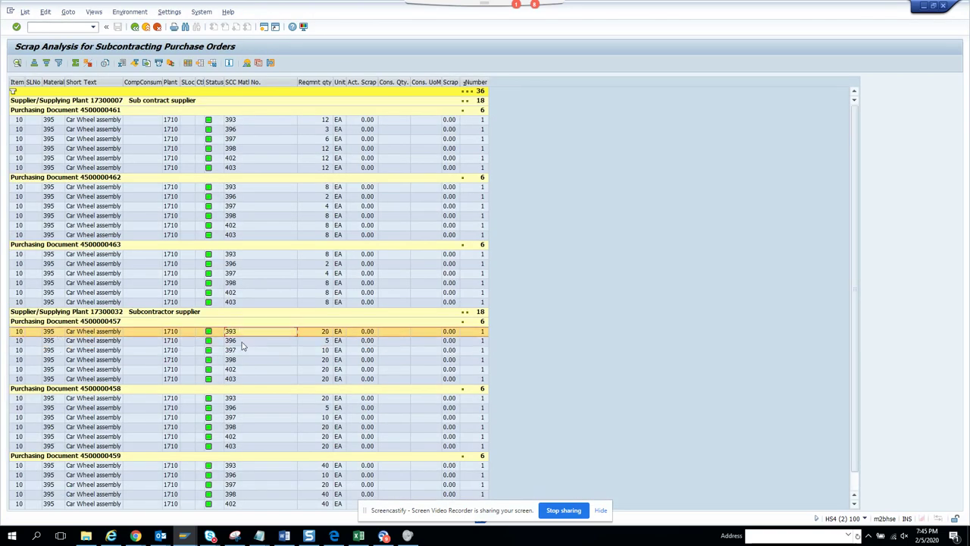
click(241, 343)
click(240, 352)
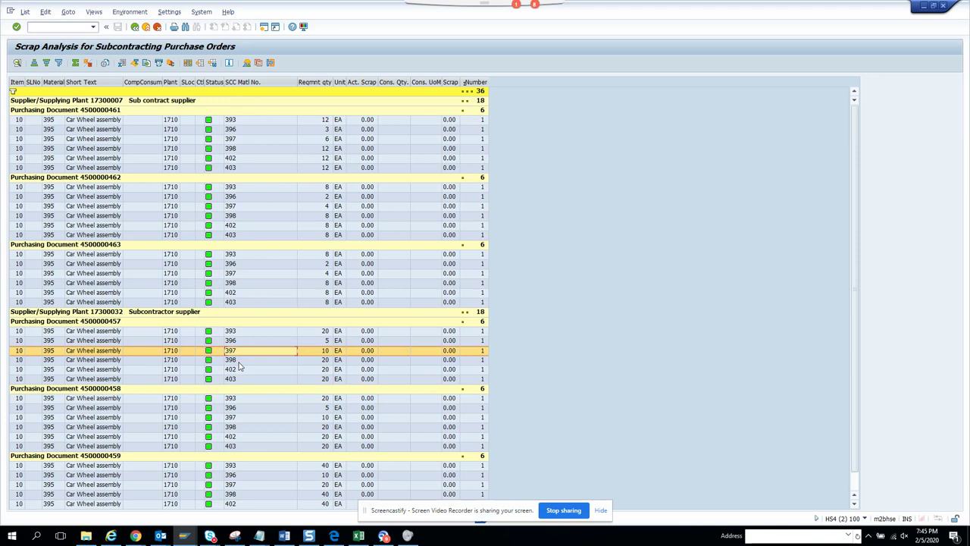
double_click(53, 353)
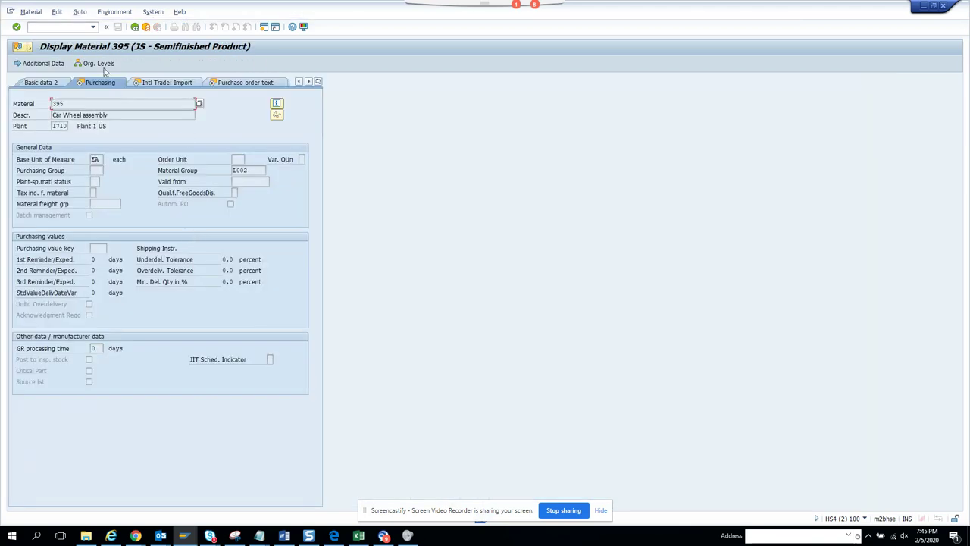
click(97, 63)
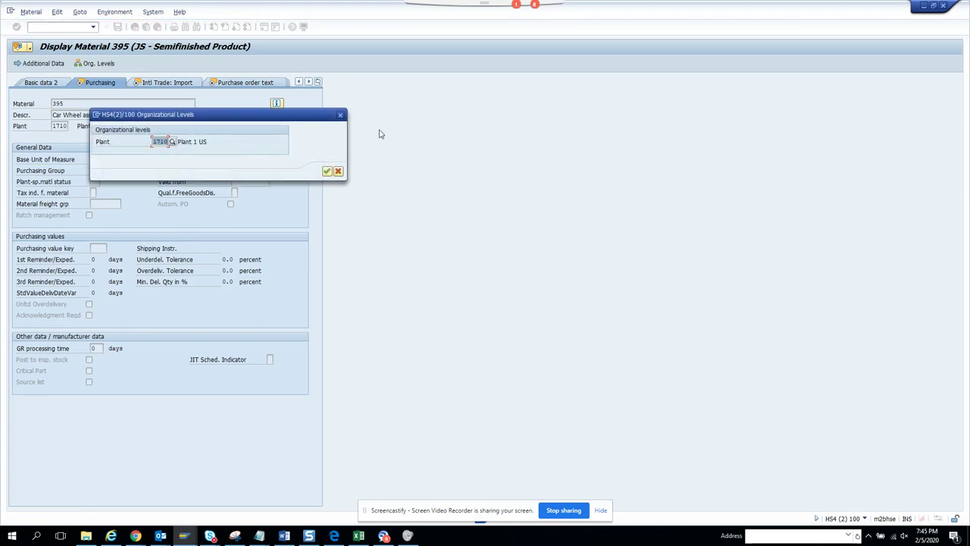
click(327, 171)
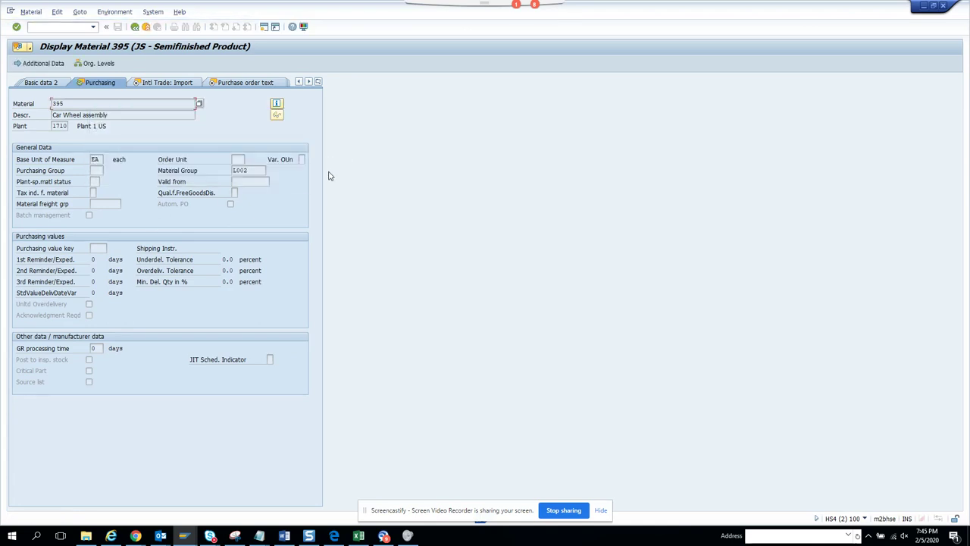
- Check the additional data of material 395, viewing its descriptions, units of measure and consumption values
click(40, 64)
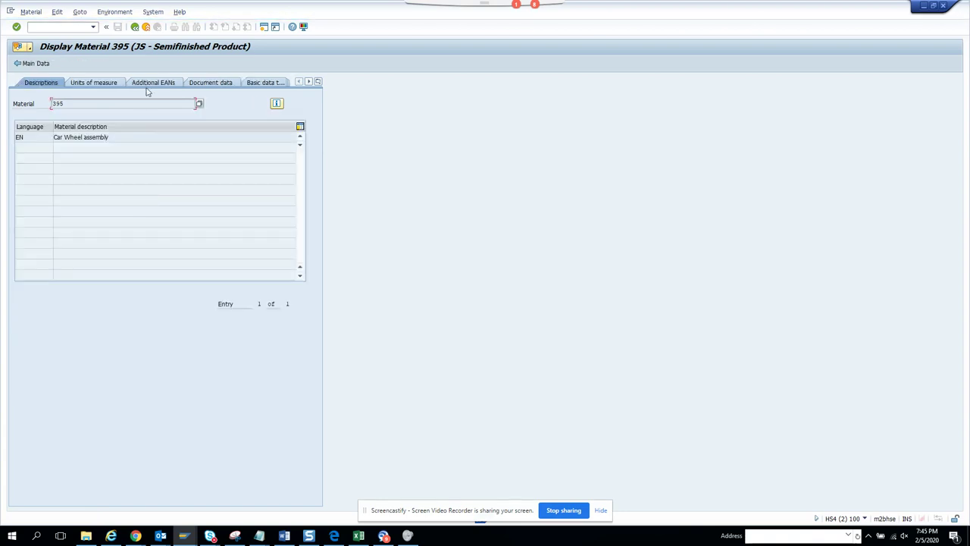
click(93, 82)
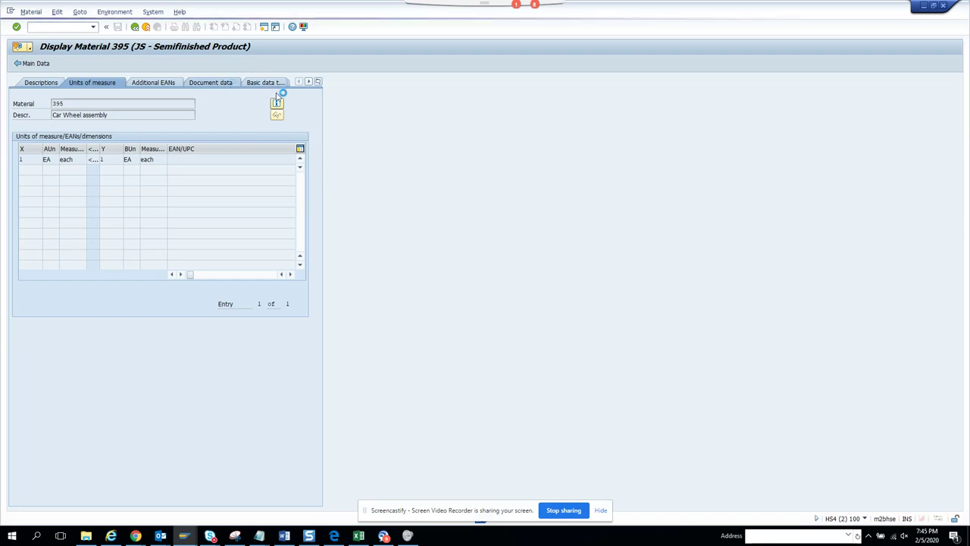
click(318, 82)
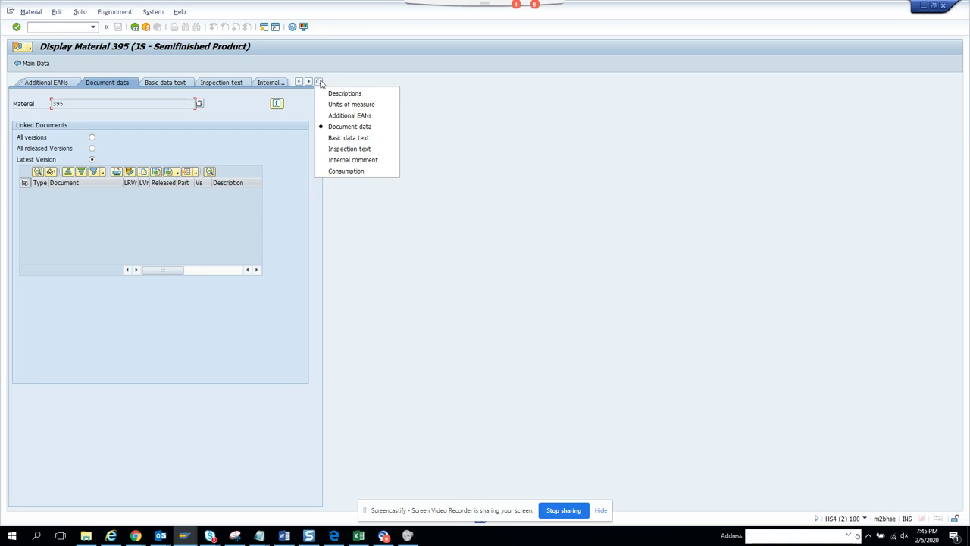
click(359, 171)
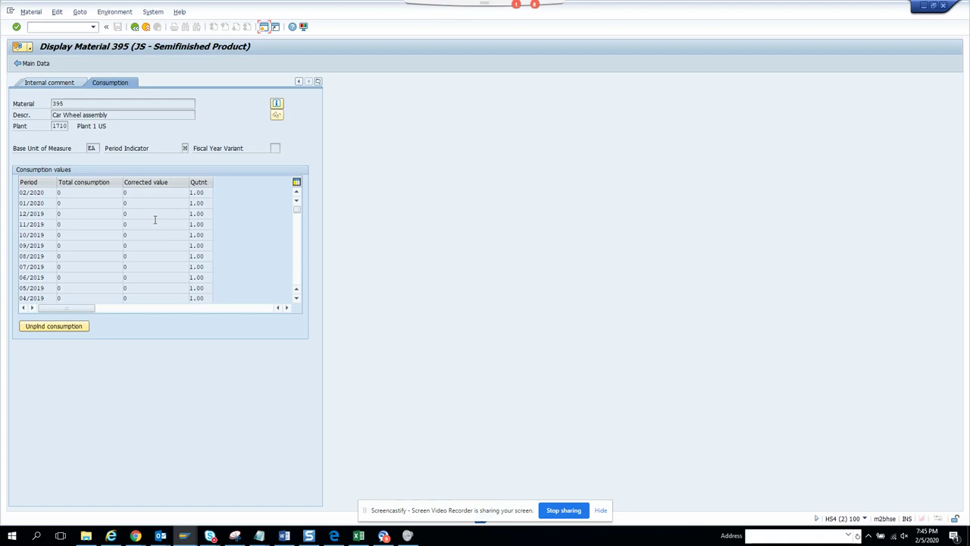
- Switch to the SAP Easy Access session and start transaction MM03 for material 395
key(shift+F3)
text(m)
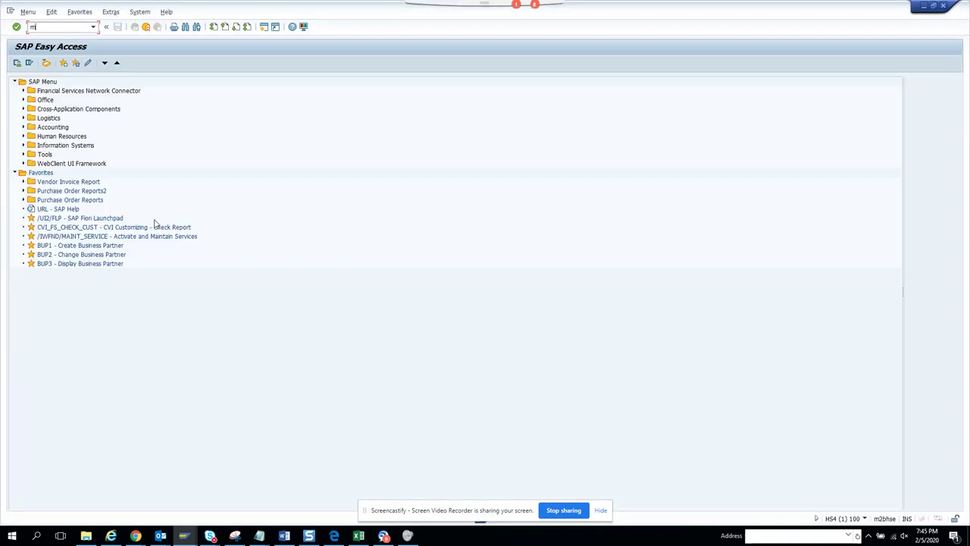
text(m03)
key(Return)
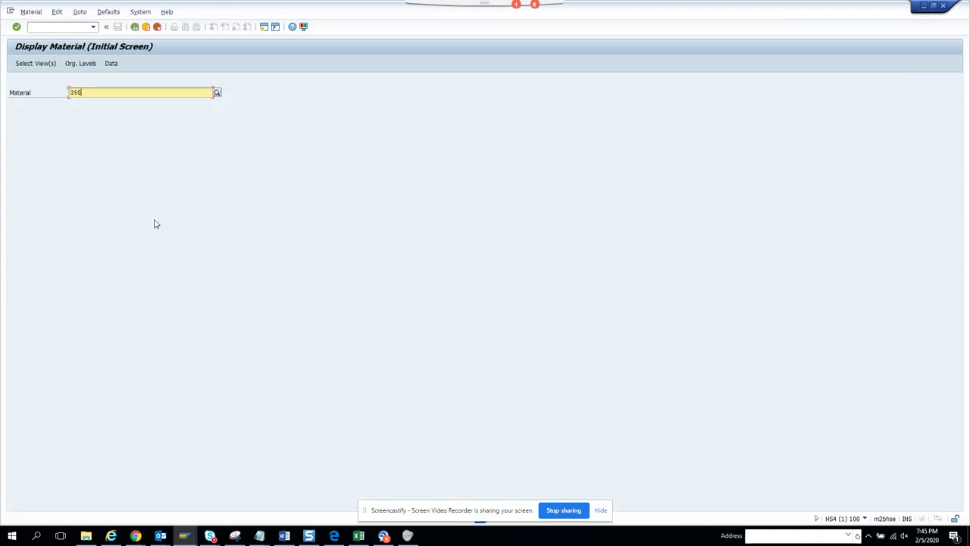
key(Return)
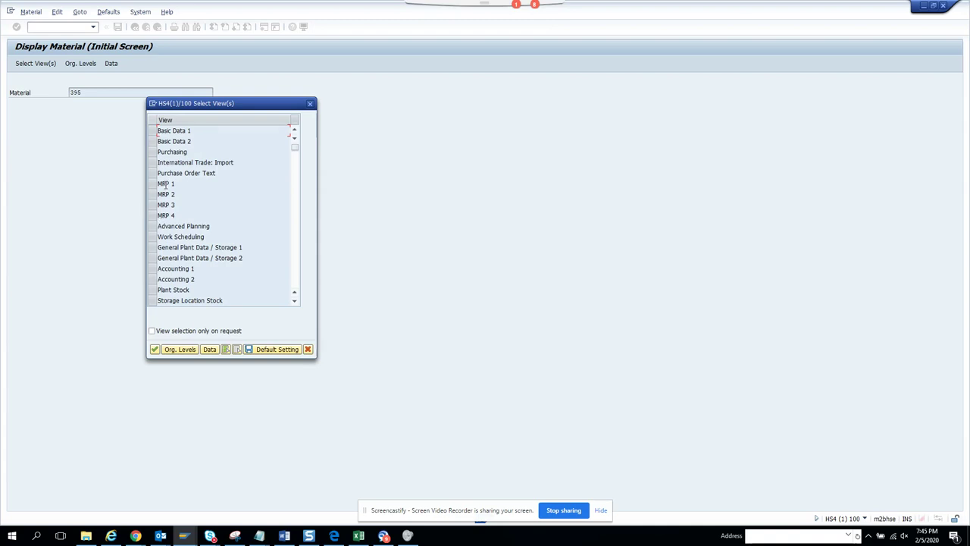
- Select all views of material 395, enter plant 1710 as the organizational level and open the material master
click(295, 278)
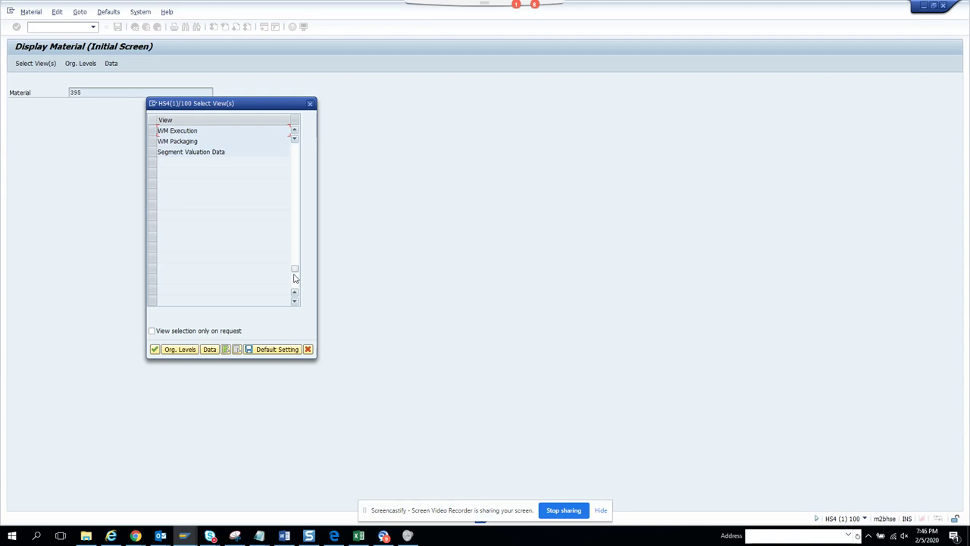
click(153, 154)
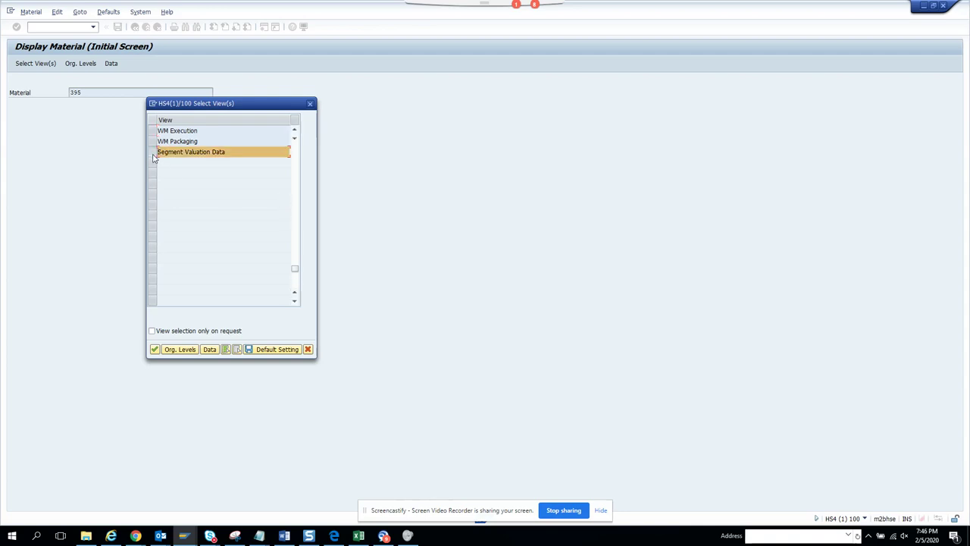
click(225, 351)
click(174, 349)
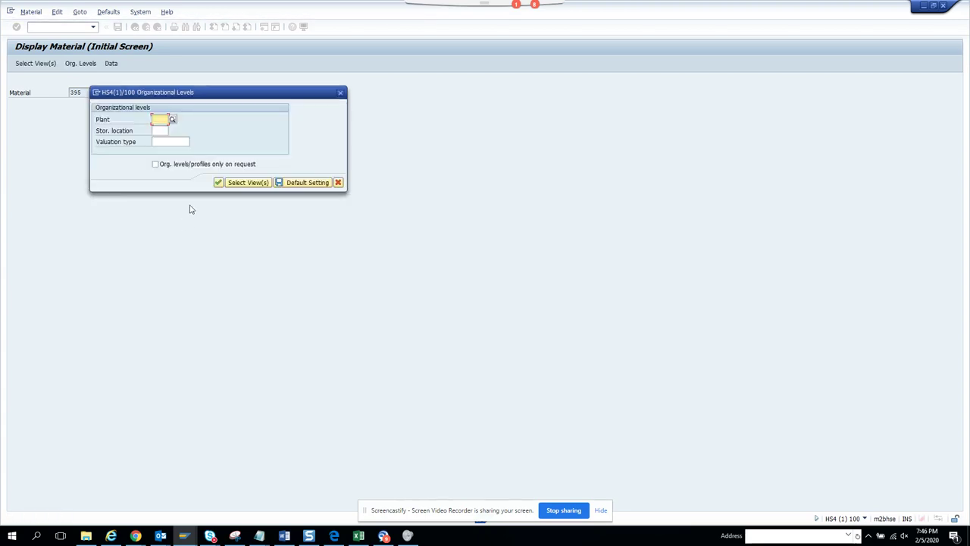
text(1710)
key(Return)
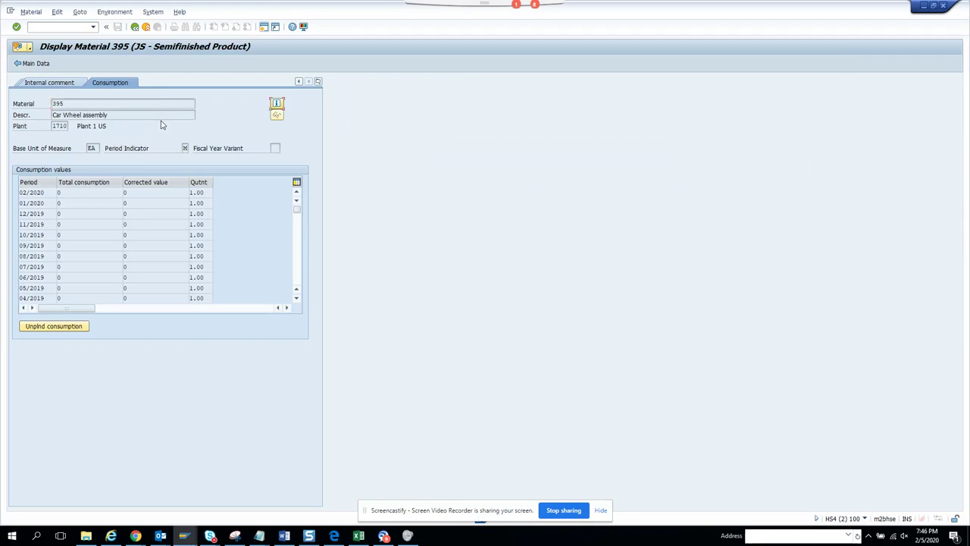
key(alt+Tab)
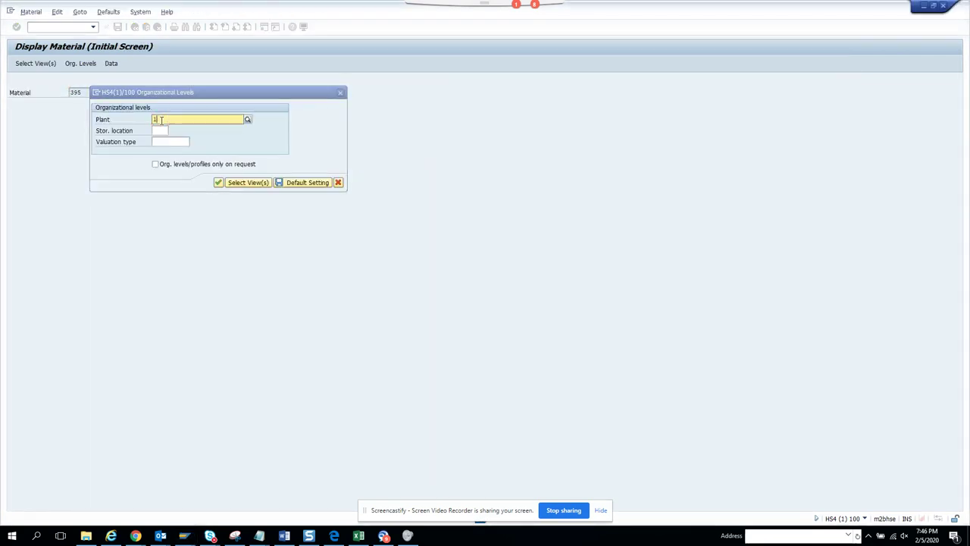
text(1710)
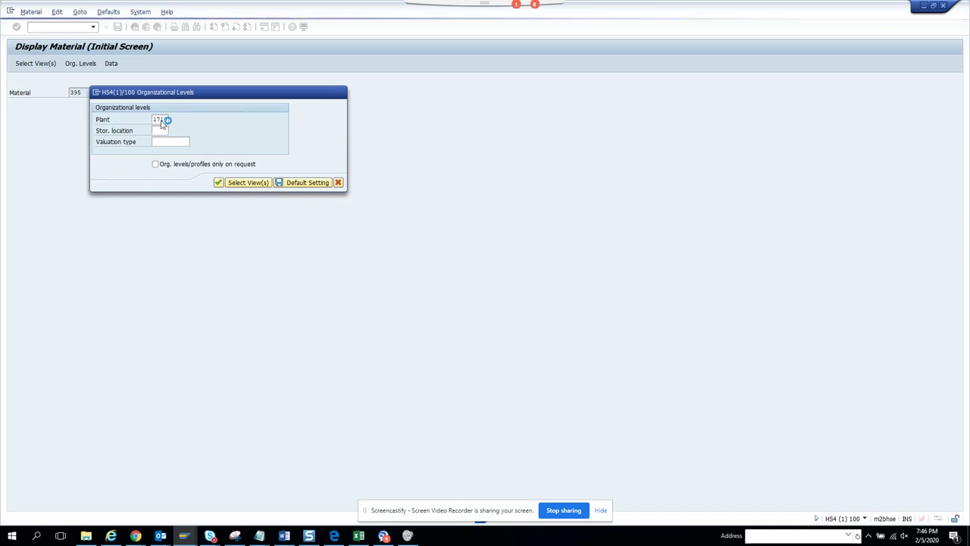
click(246, 182)
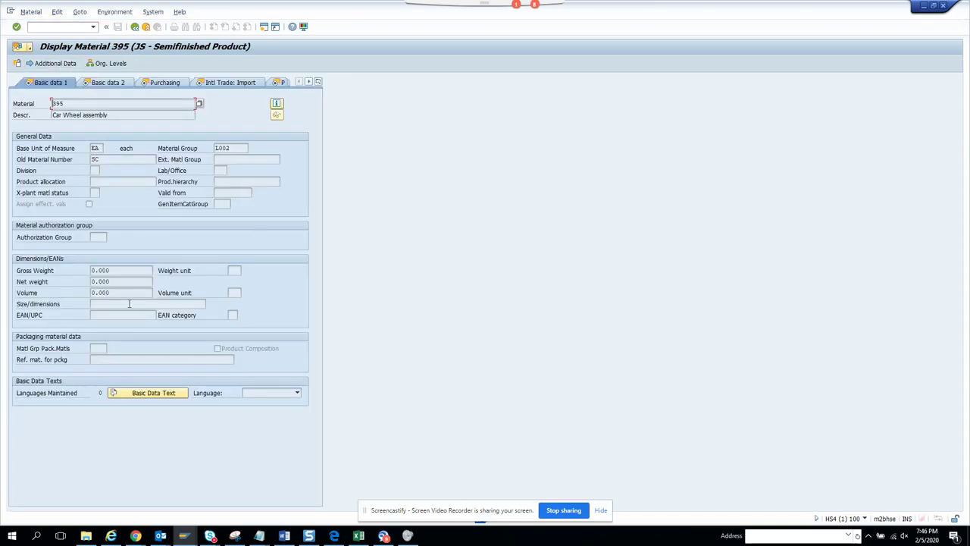
- Check material 395's additional data descriptions, then its Basic data 2, Purchasing, Intl Trade: Import and Purchase order text views
click(65, 65)
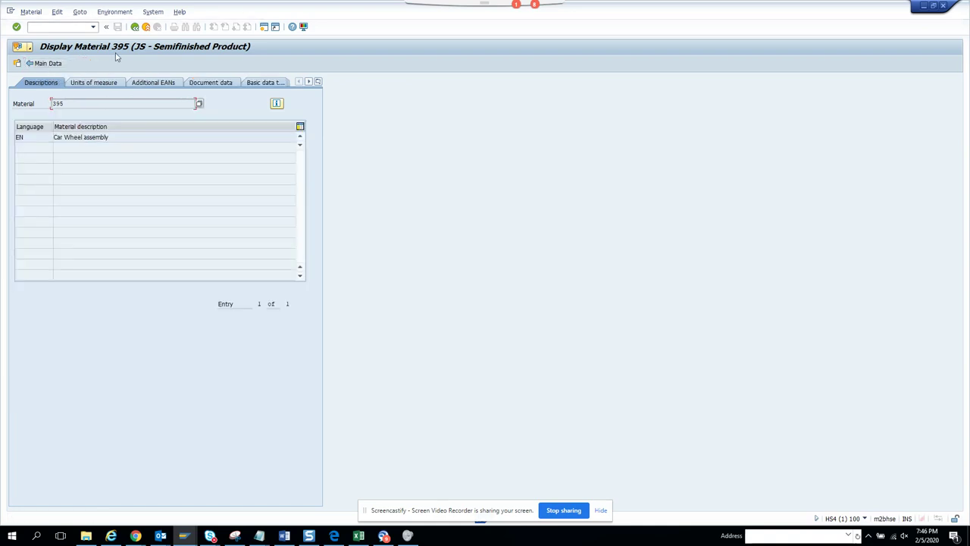
click(135, 27)
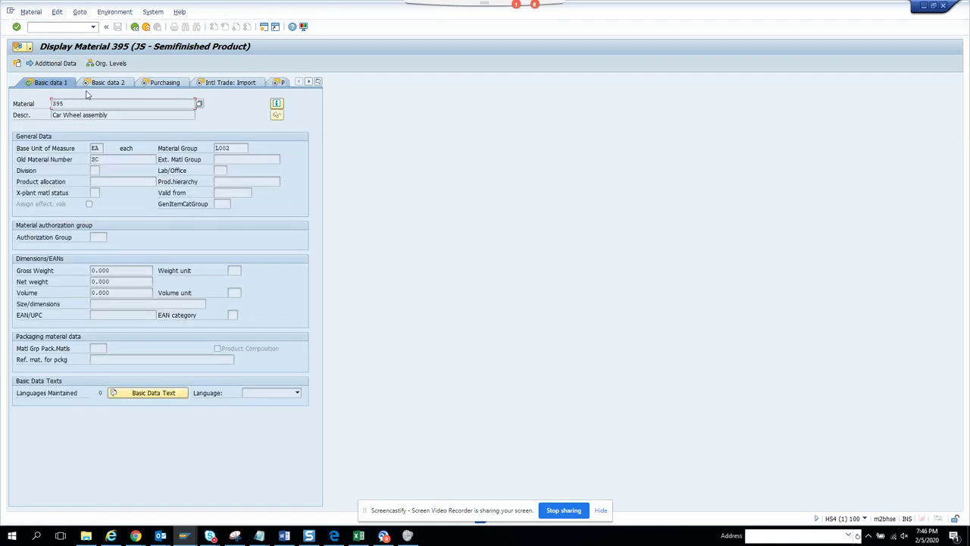
click(104, 82)
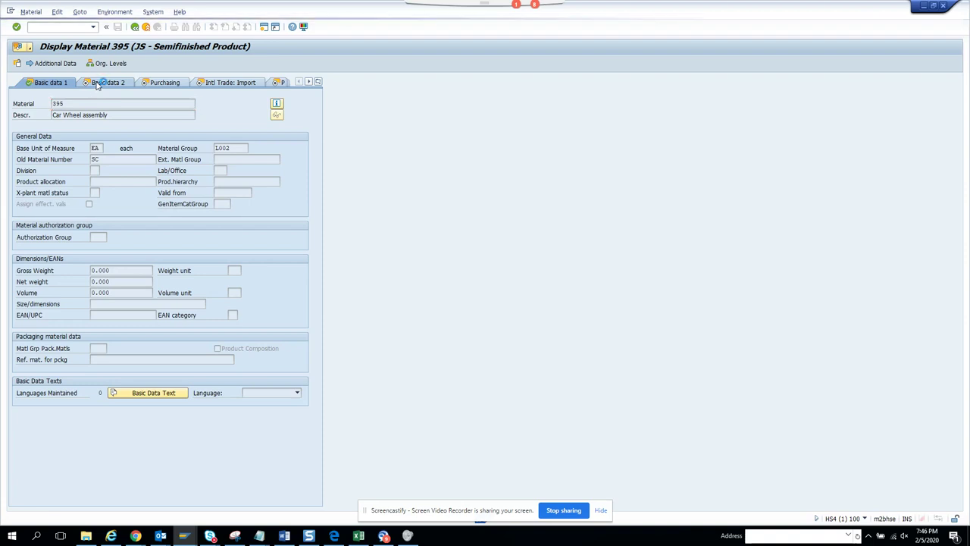
click(152, 83)
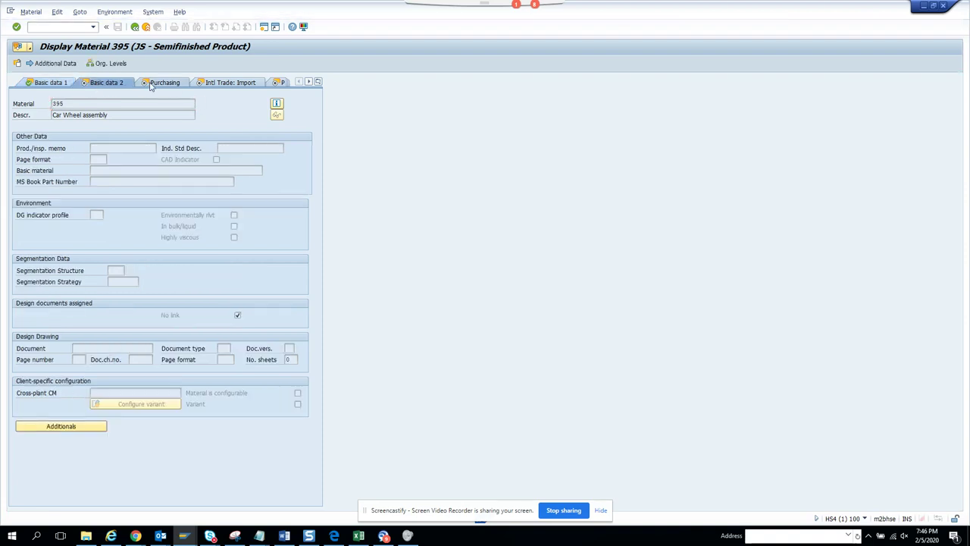
click(198, 83)
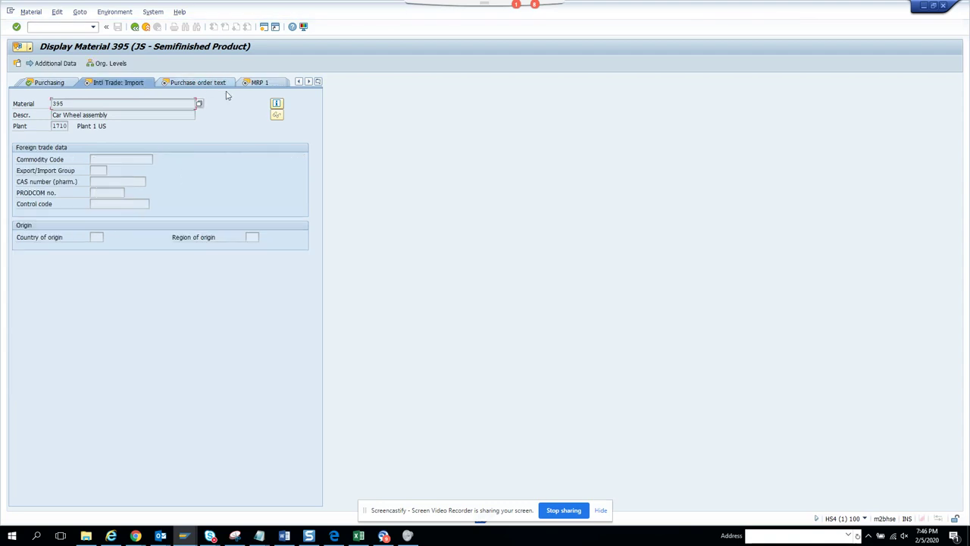
click(205, 83)
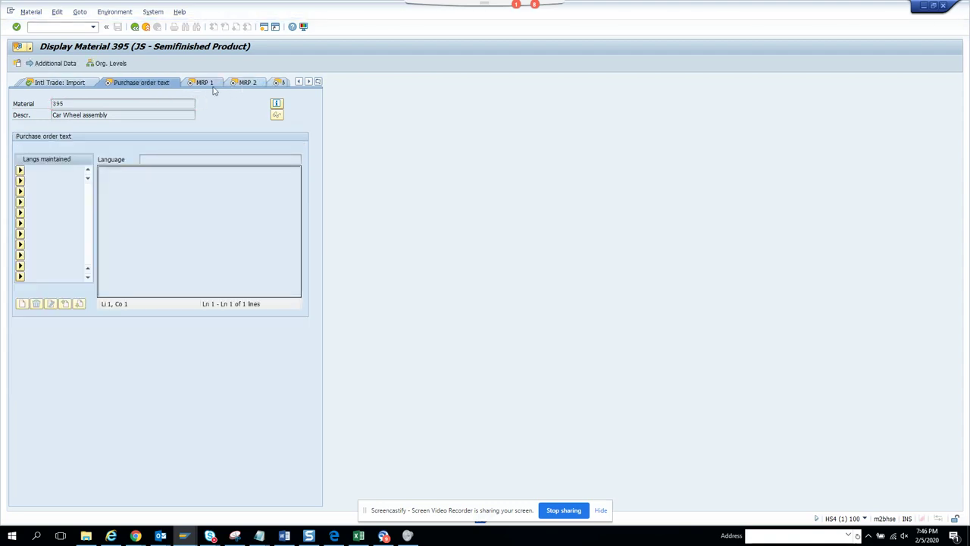
- Check material 395's MRP 1, MRP 2, Advanced Planning and Work scheduling views
click(214, 84)
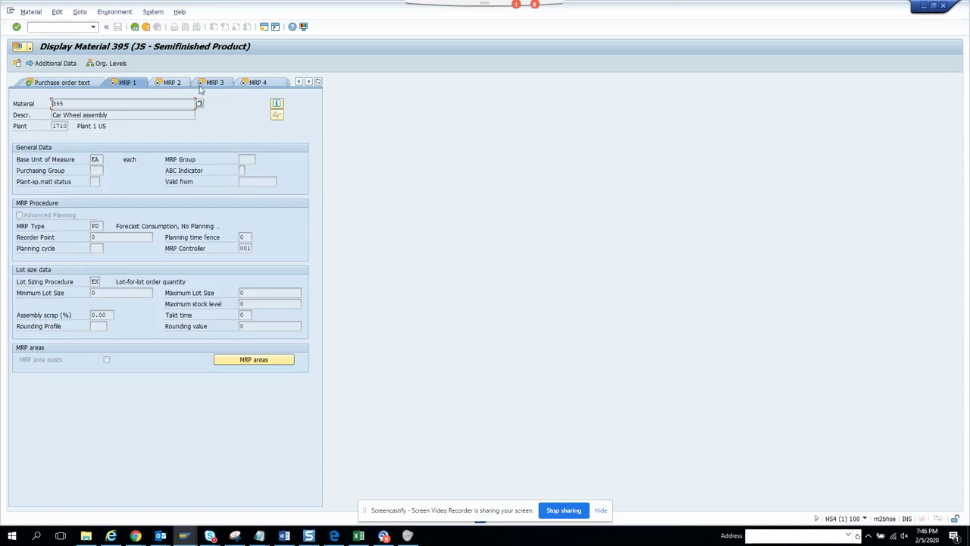
click(182, 84)
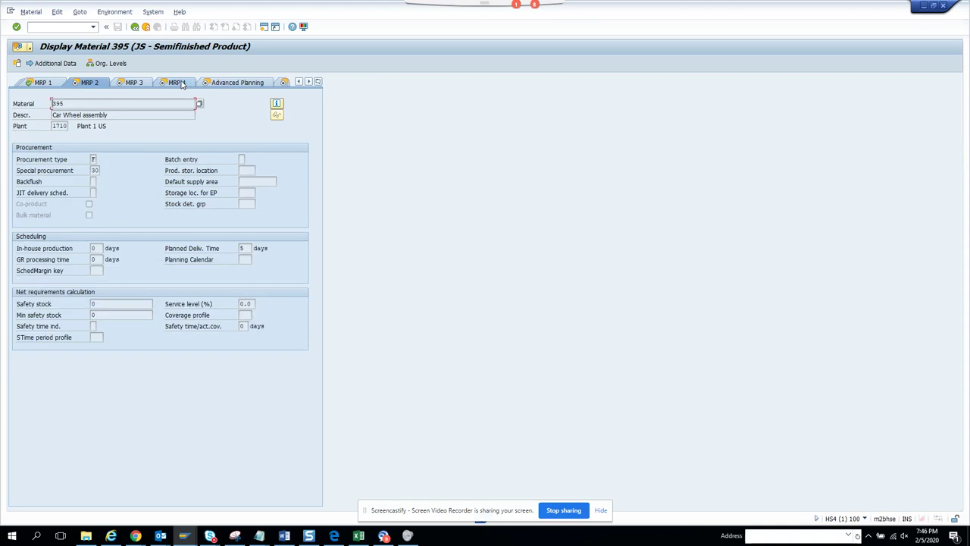
click(234, 85)
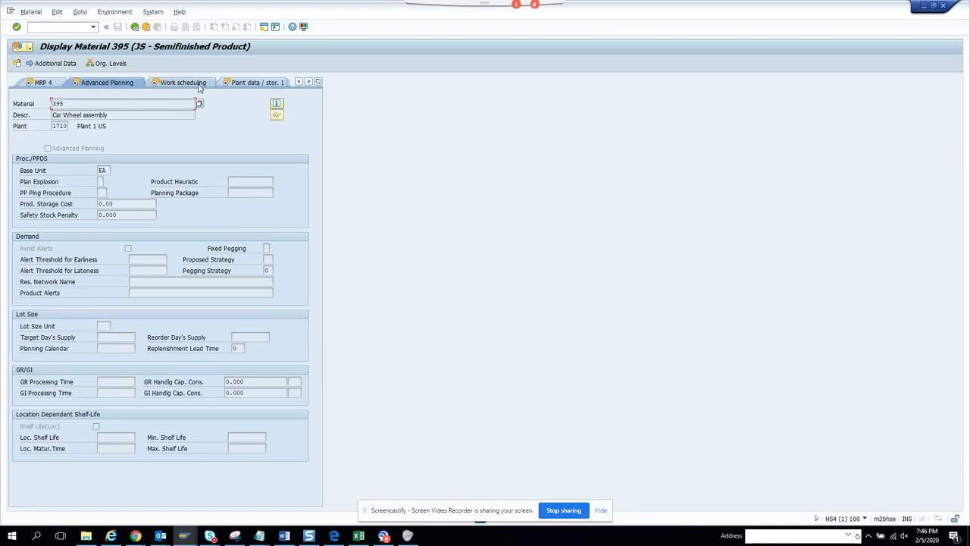
click(200, 85)
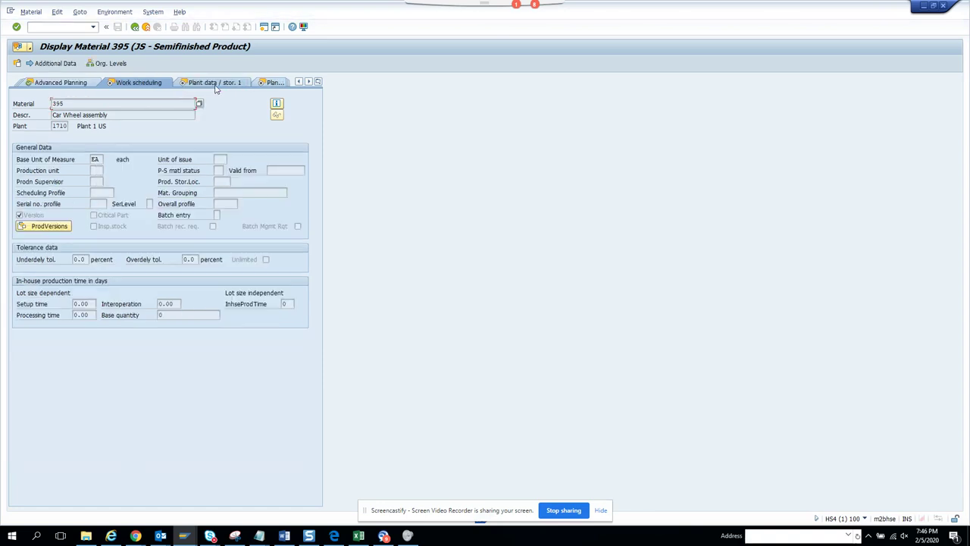
- Review material 395's Plant data / stor. 1, Plant data / stor. 2, Accounting 2 and Plant stock views
click(230, 85)
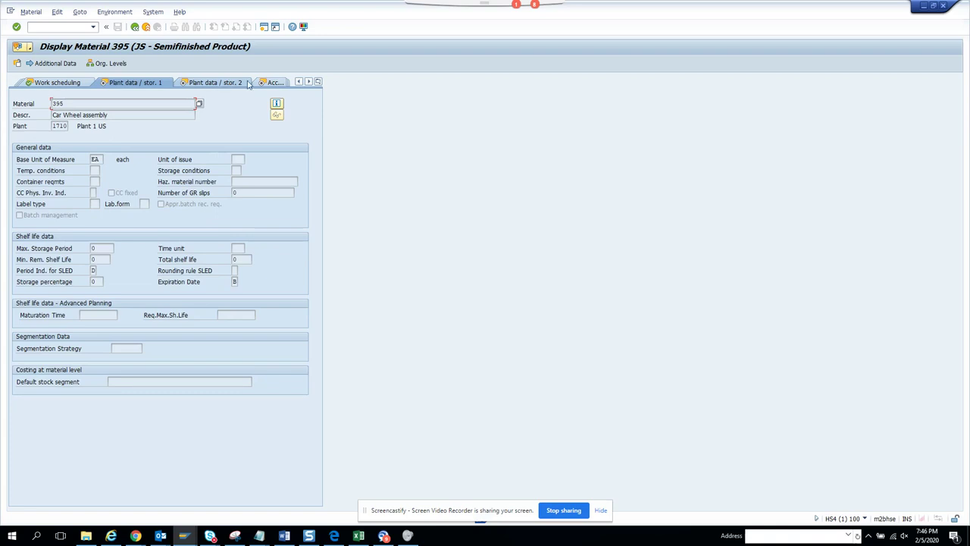
click(239, 85)
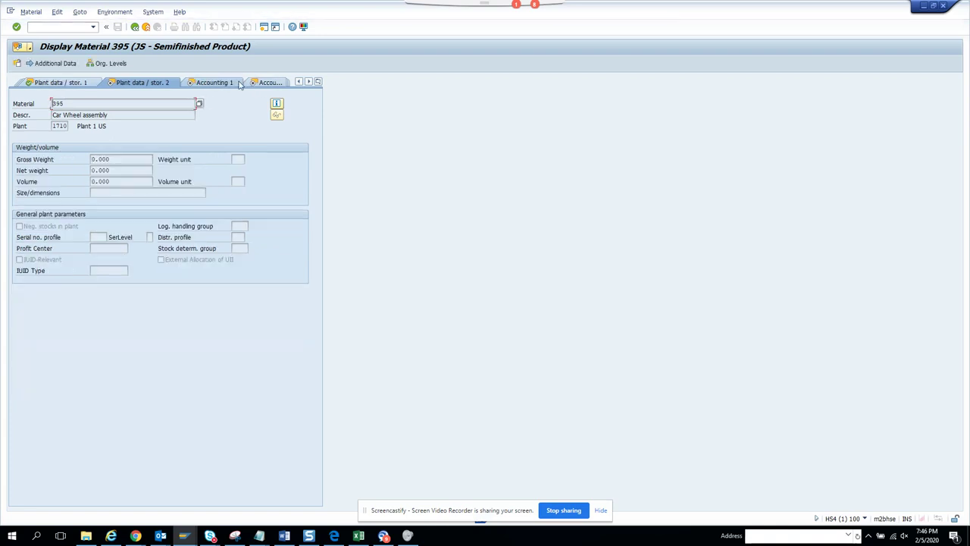
click(261, 83)
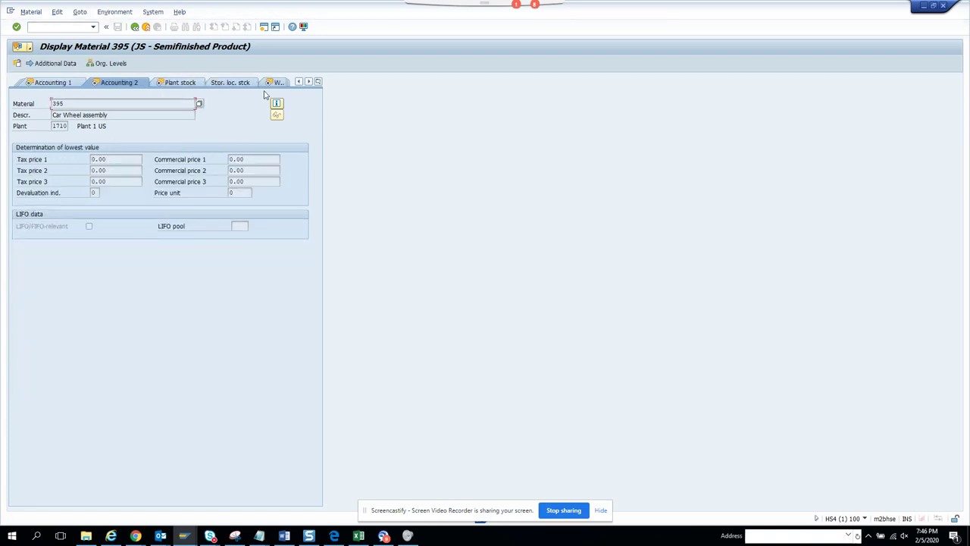
click(181, 82)
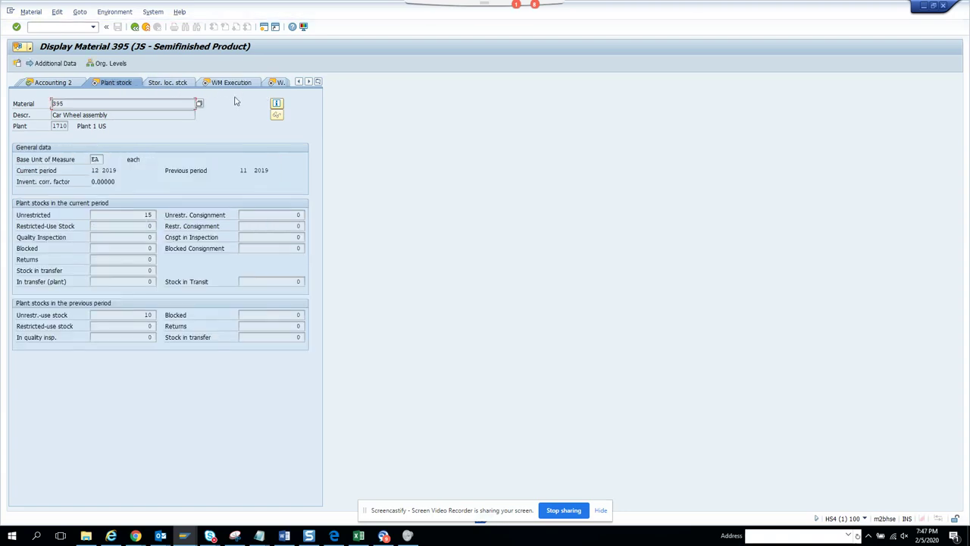
- View material 395's Seg. Valuation Data and check its organizational levels, keeping plant 1710
click(318, 82)
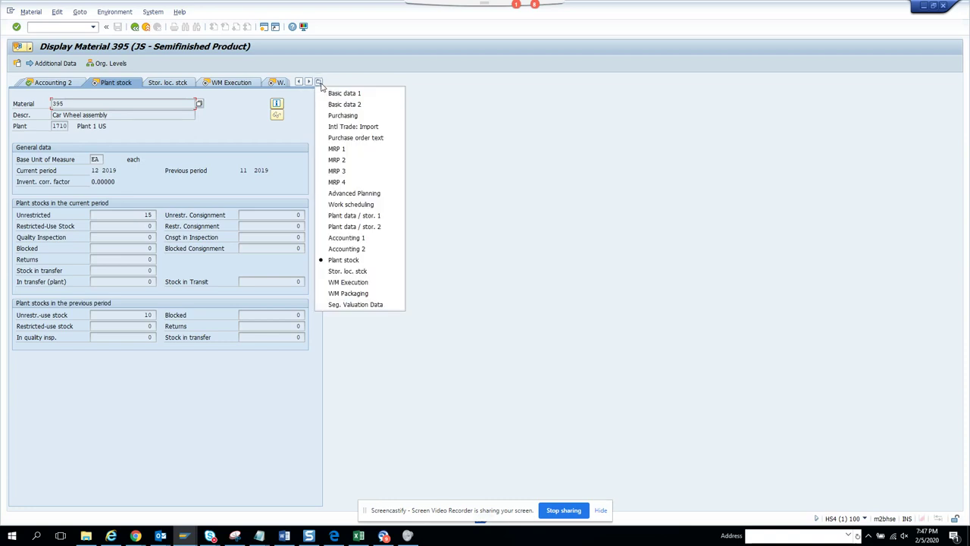
click(360, 305)
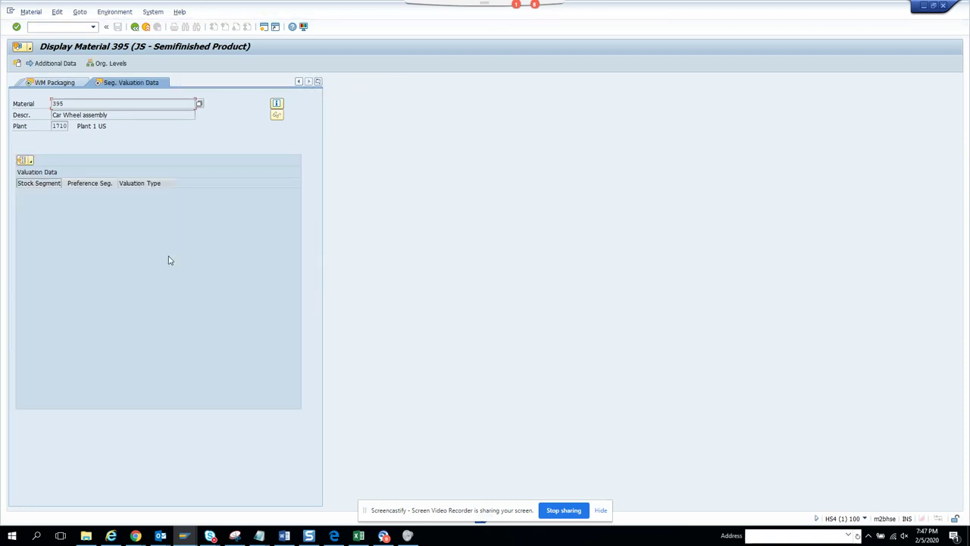
click(111, 63)
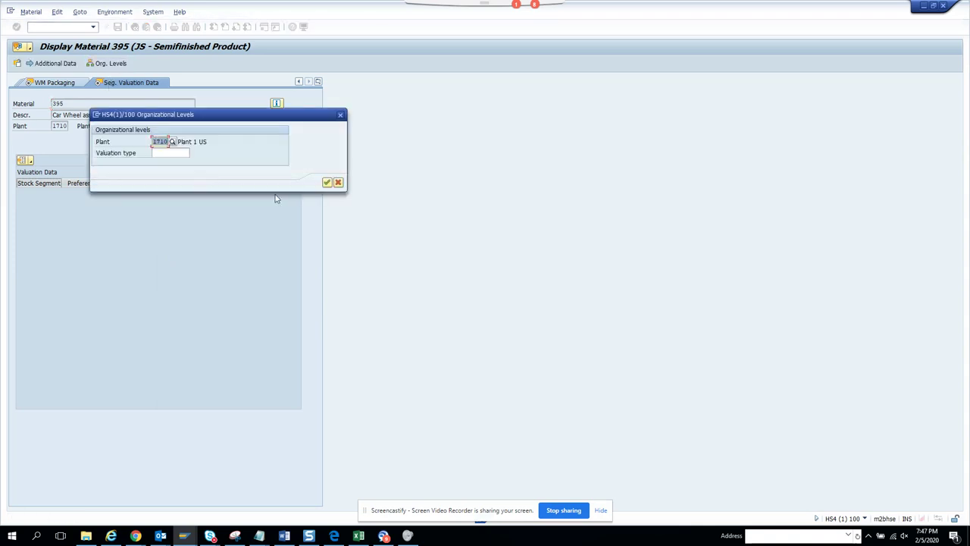
click(328, 183)
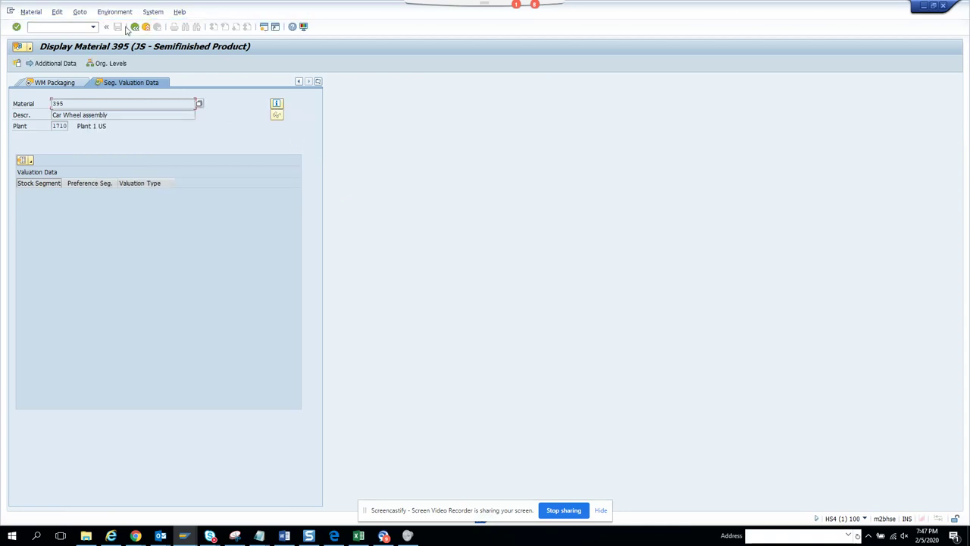
- Open the stock overview for material 395 and inspect the detailed stock types at the Full level
click(101, 15)
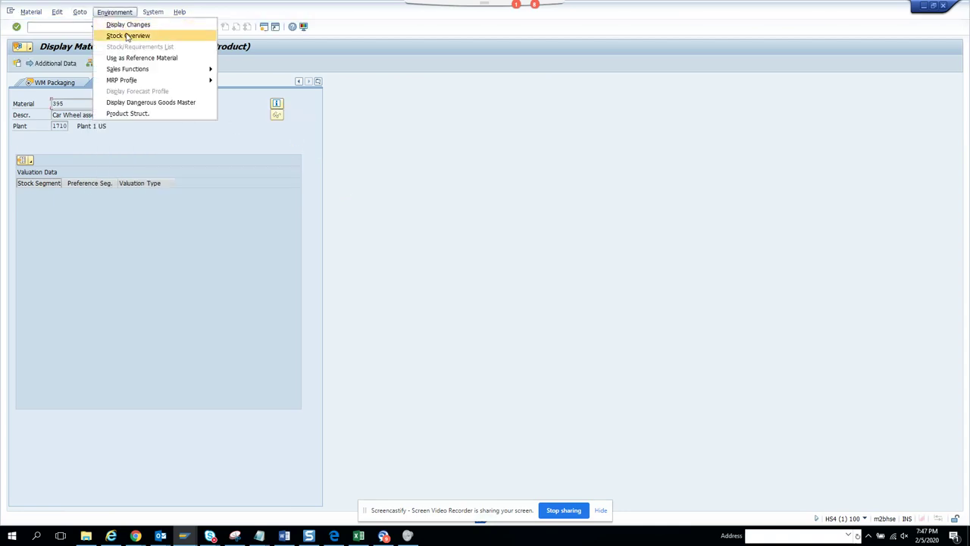
mouse_move(162, 73)
mouse_move(79, 17)
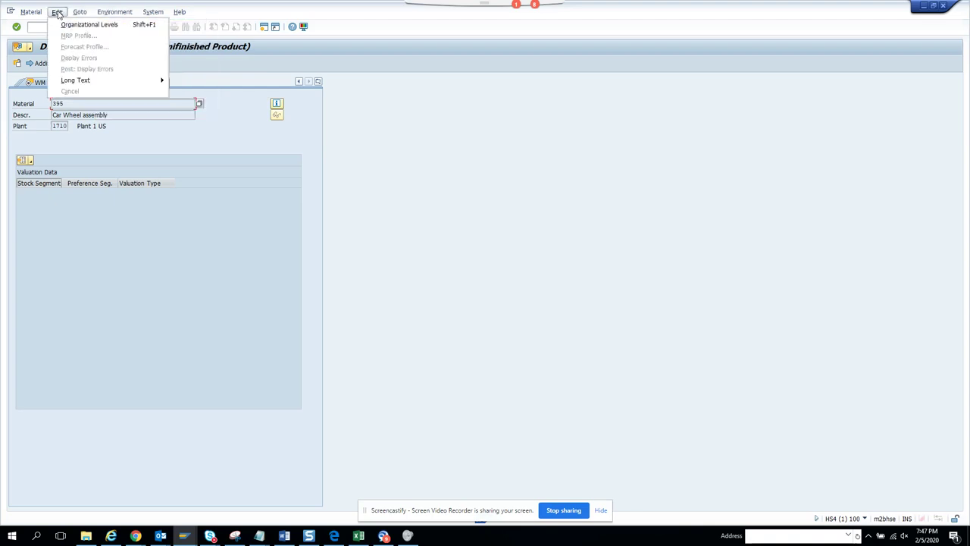
mouse_move(39, 15)
mouse_move(116, 13)
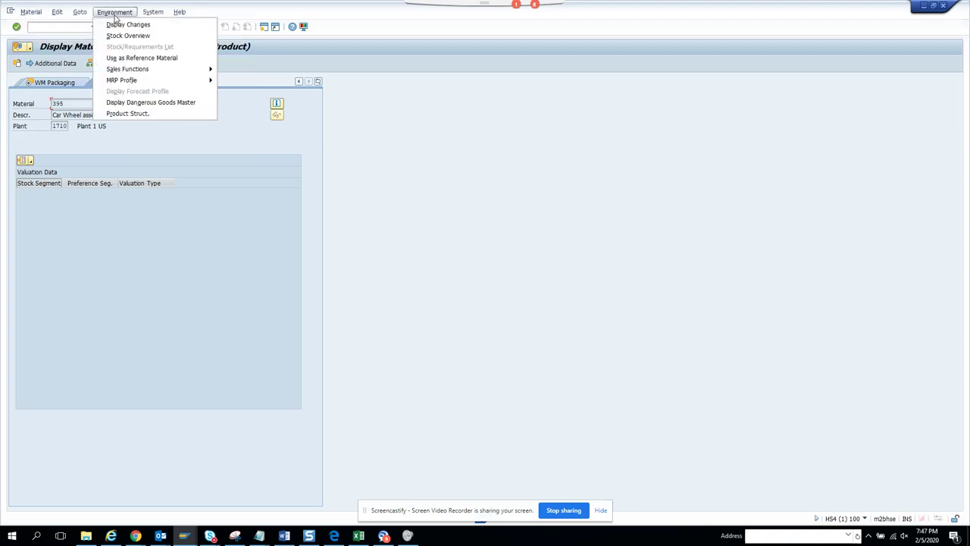
click(125, 37)
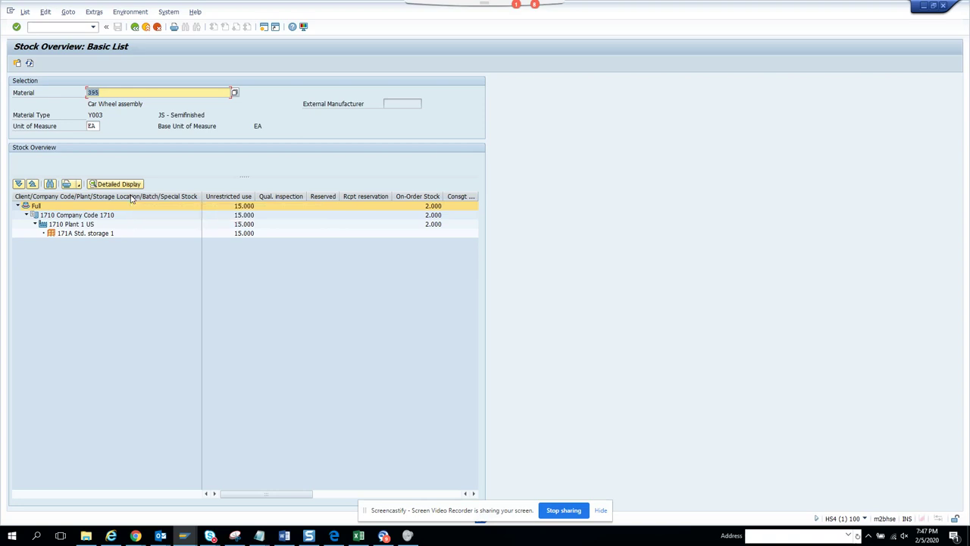
click(117, 184)
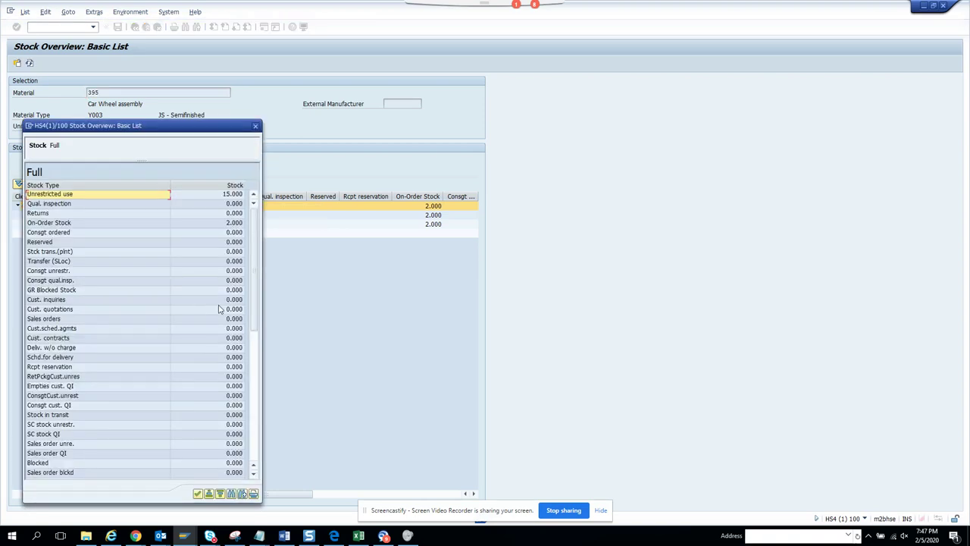
click(256, 125)
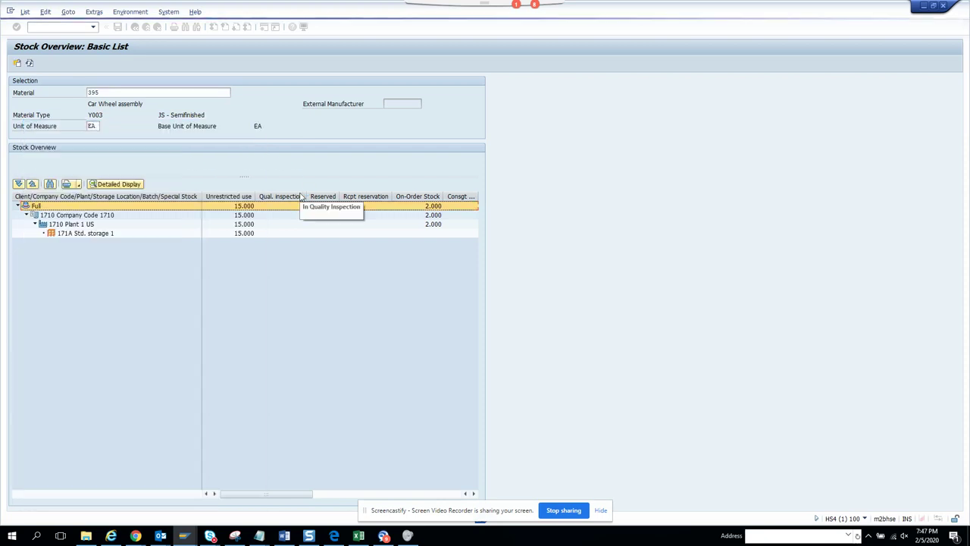
- Switch to the session showing material 395's consumption values and return to the subcontracting scrap analysis list
key(alt+Tab)
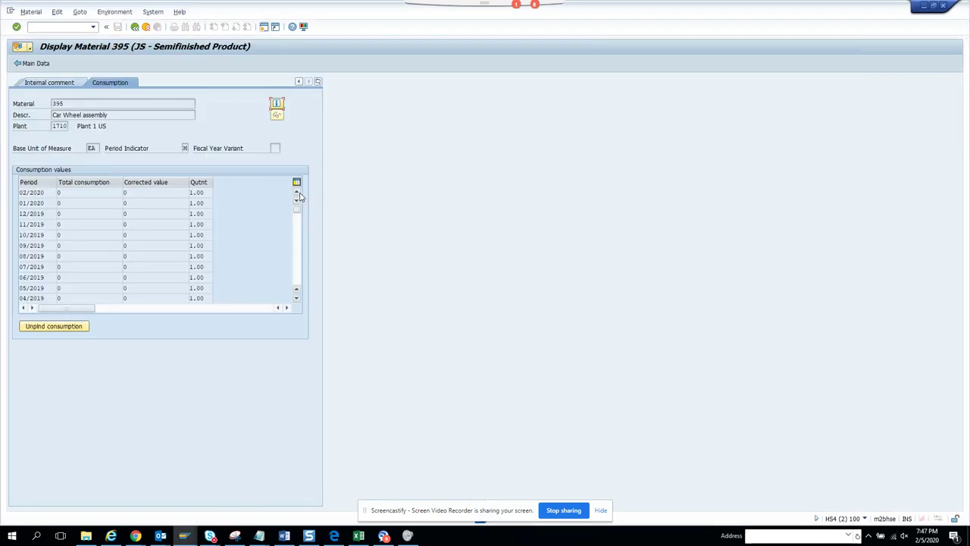
key(F3)
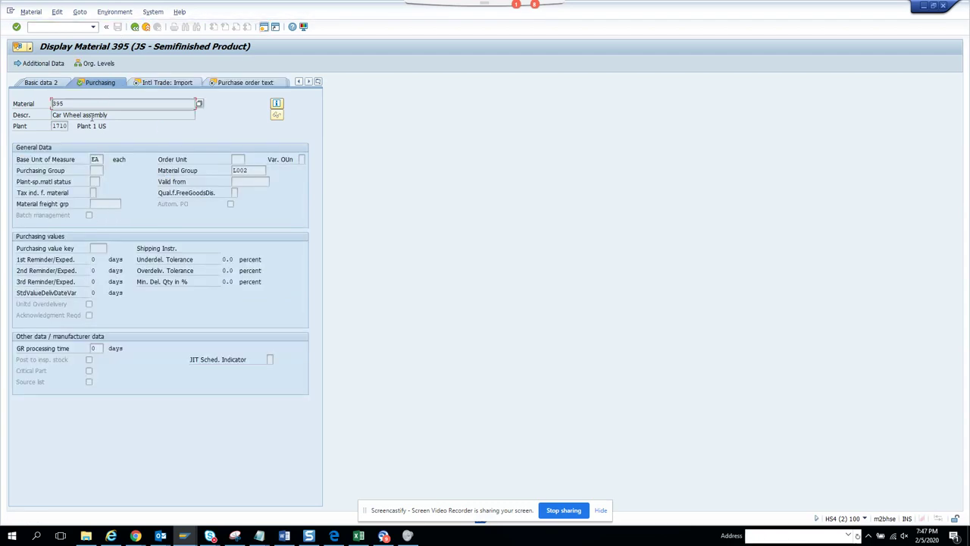
click(134, 27)
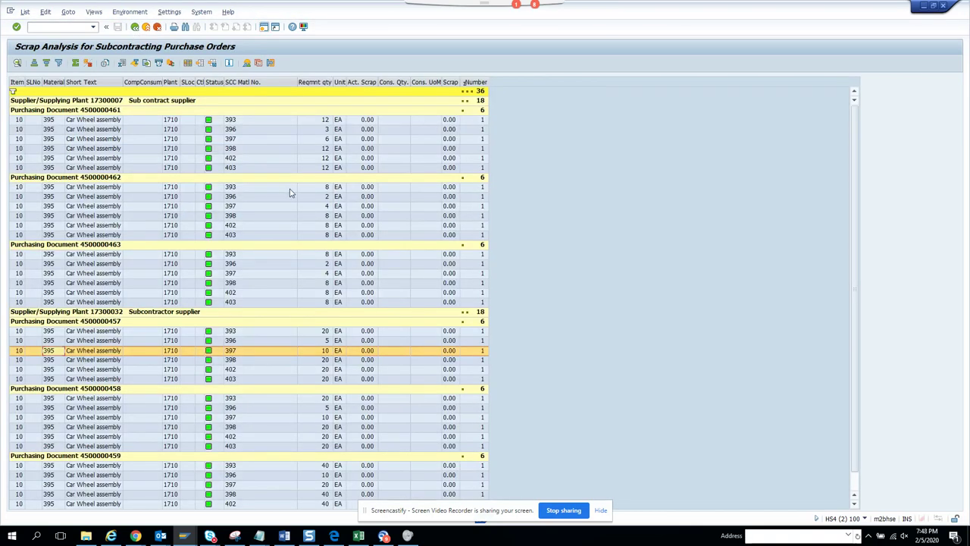
click(236, 189)
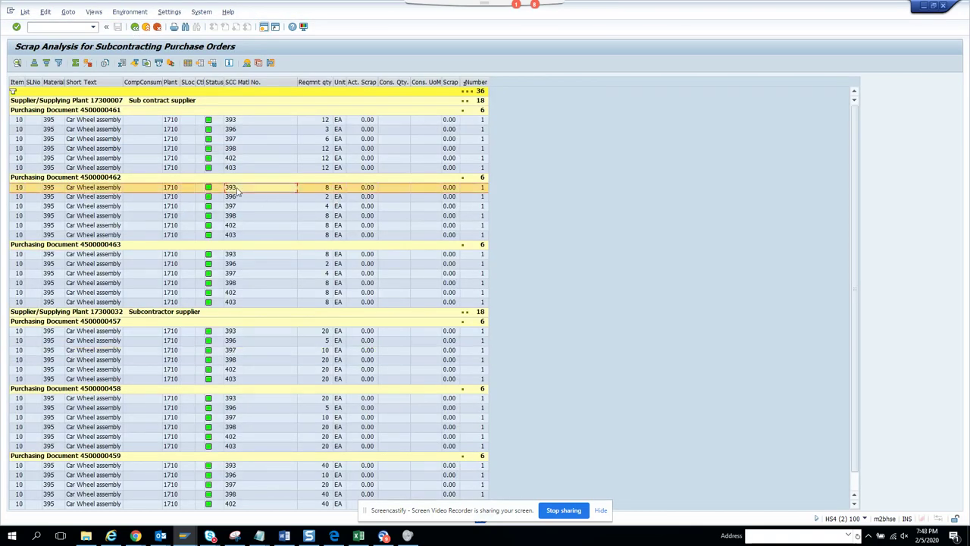
double_click(235, 190)
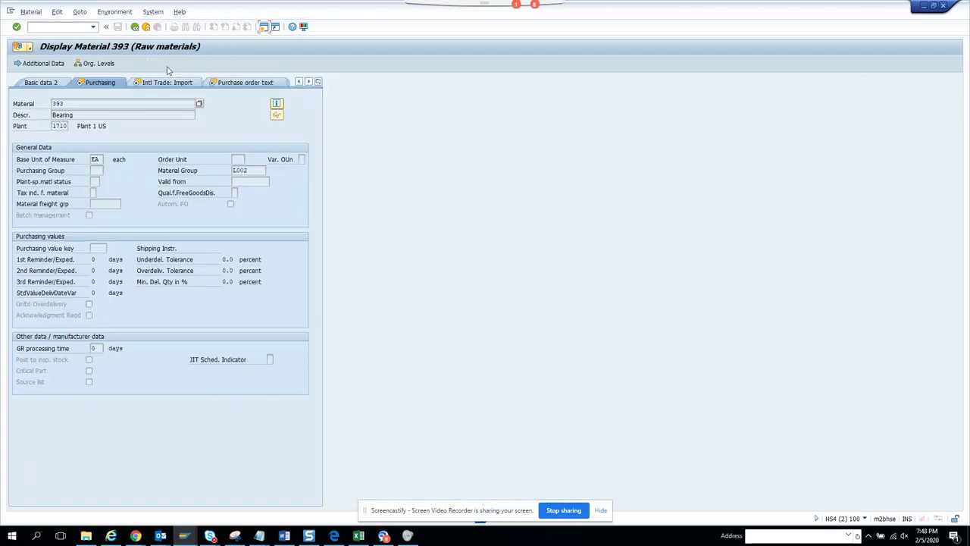
click(134, 27)
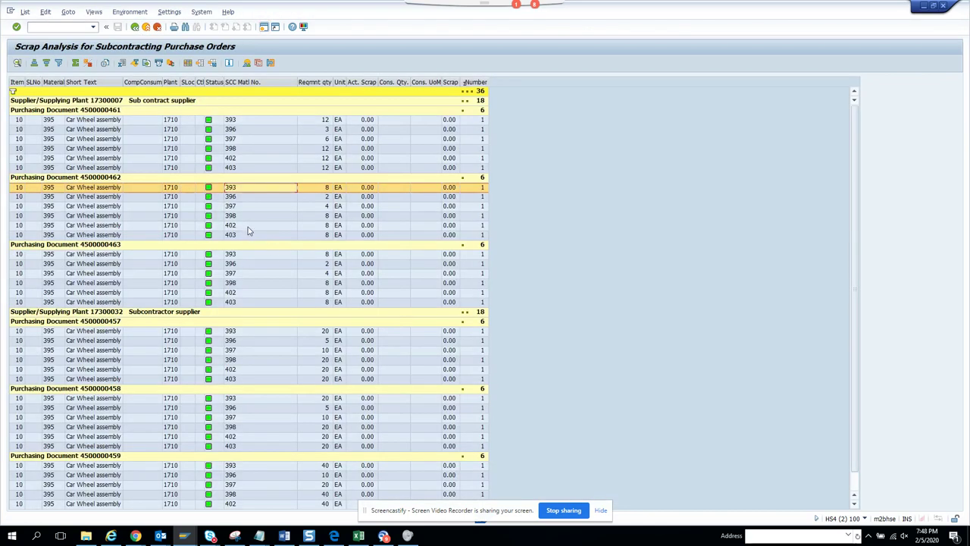
double_click(248, 227)
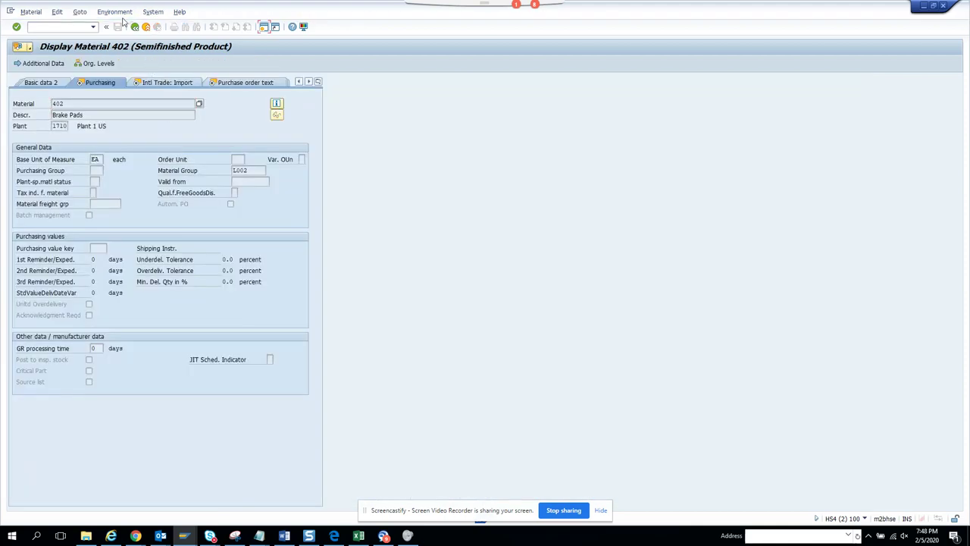
click(134, 27)
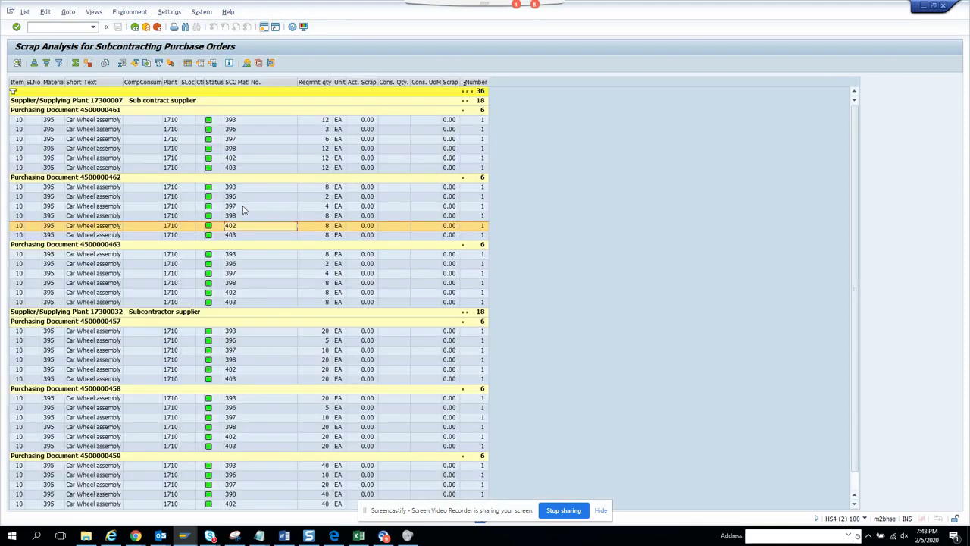
double_click(237, 205)
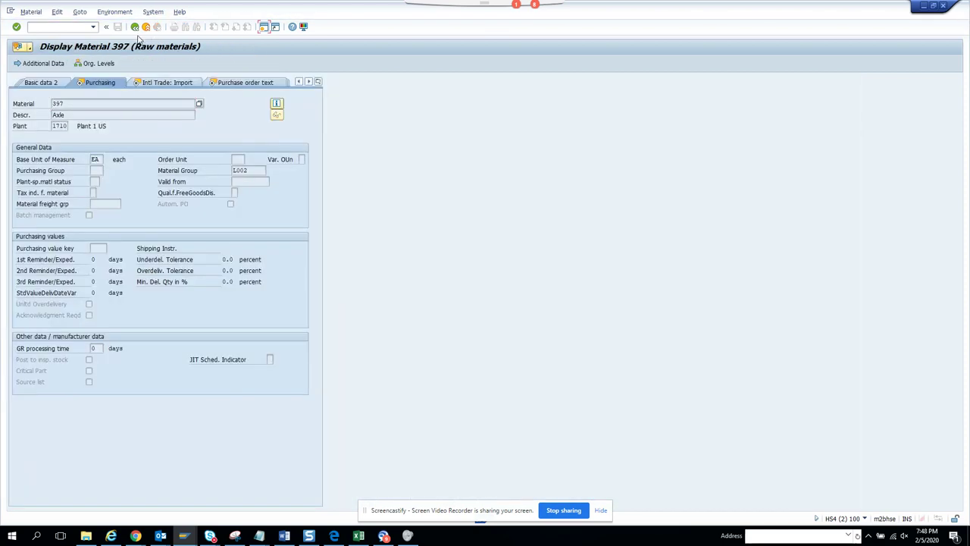
click(135, 27)
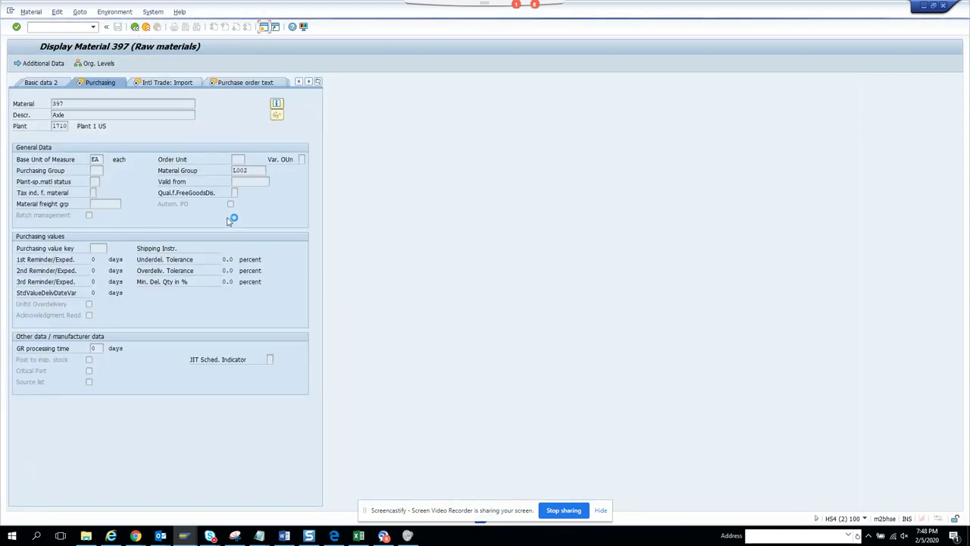